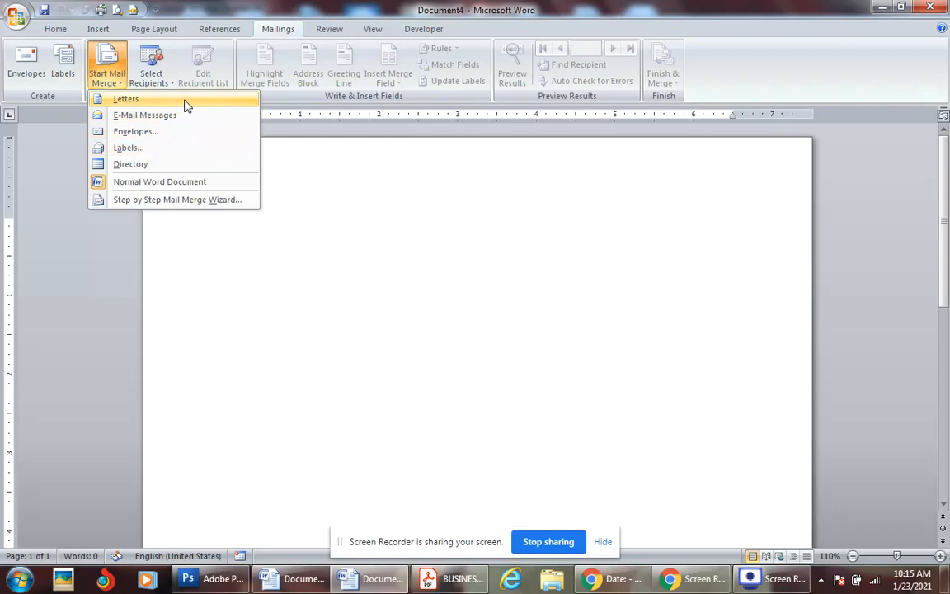
Set the blank document's mail merge type to Letters.
{"action": "left_click", "coordinate": [67, 223]}
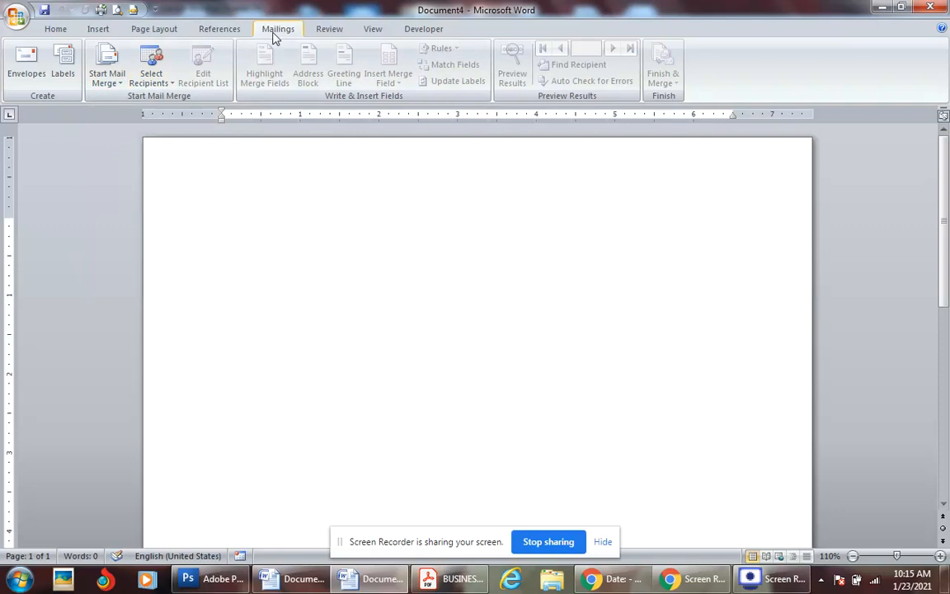
{"action": "left_click", "coordinate": [115, 81]}
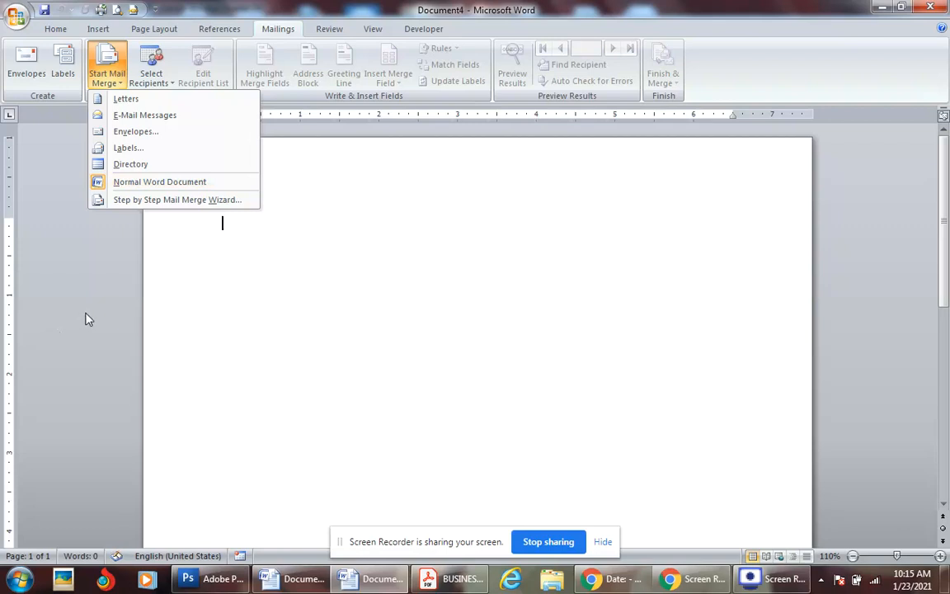
{"action": "left_click", "coordinate": [167, 100]}
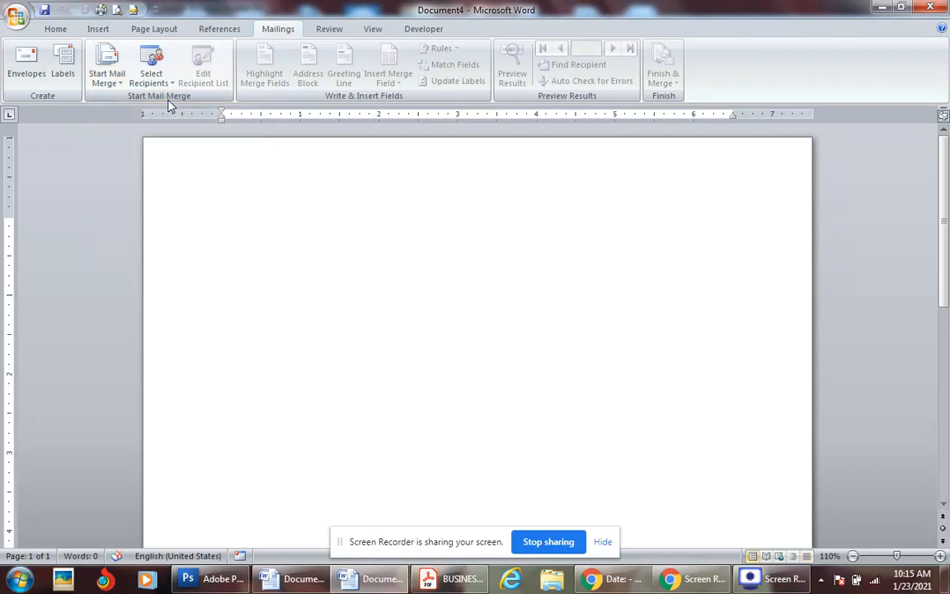
{"action": "left_click", "coordinate": [106, 85]}
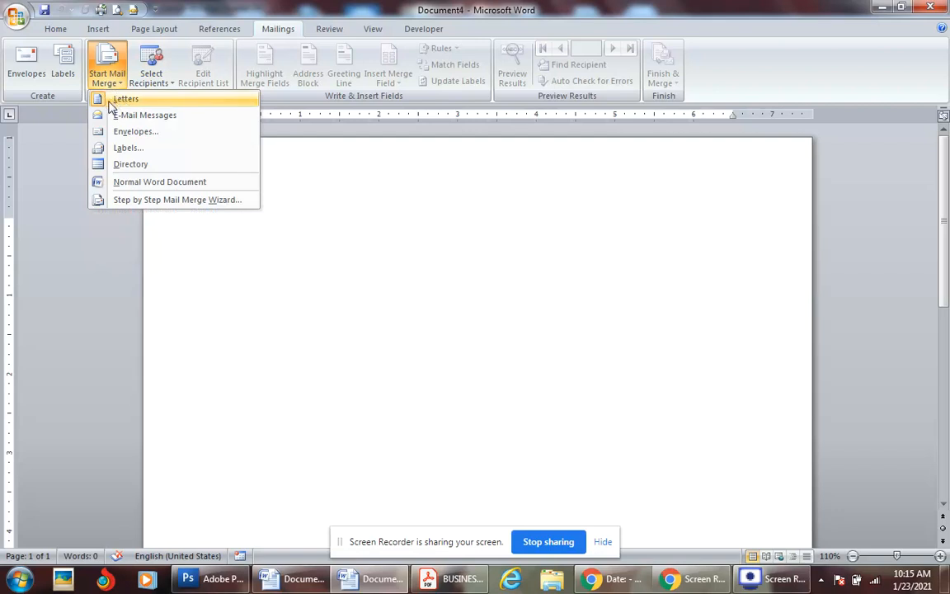
{"action": "left_click", "coordinate": [27, 160]}
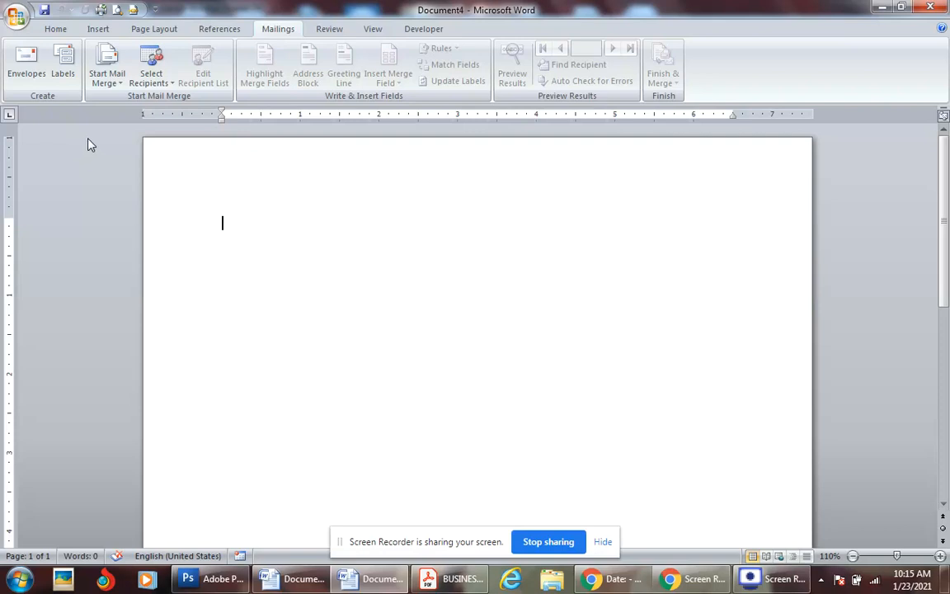
{"action": "left_click", "coordinate": [159, 86]}
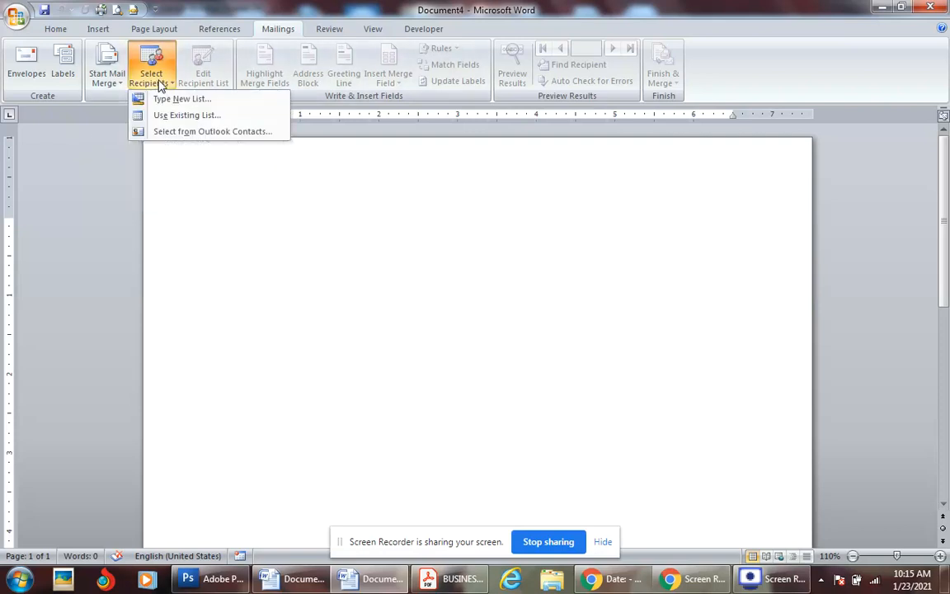
{"action": "left_click", "coordinate": [224, 101]}
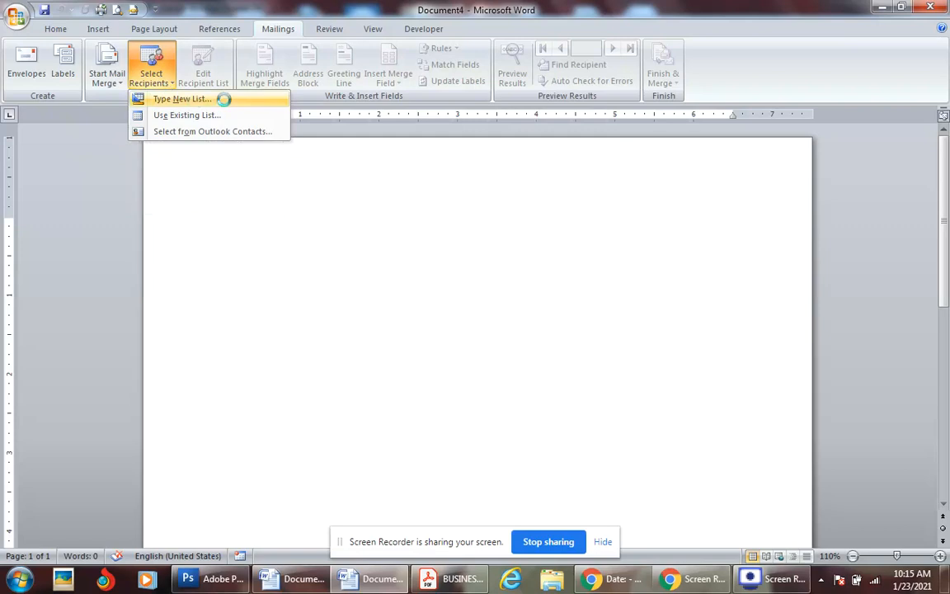
{"action": "left_click", "coordinate": [430, 580]}
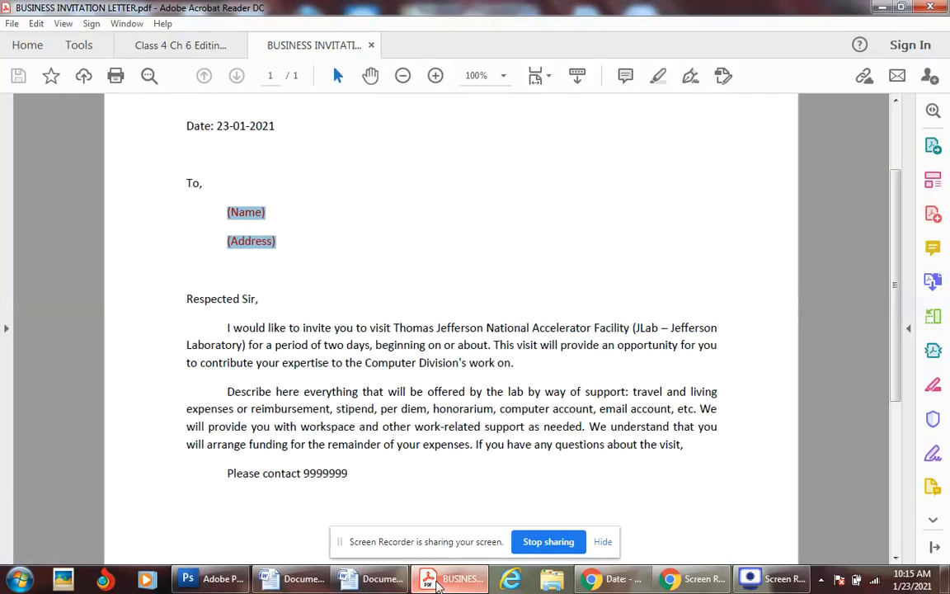
{"action": "left_click", "coordinate": [304, 586]}
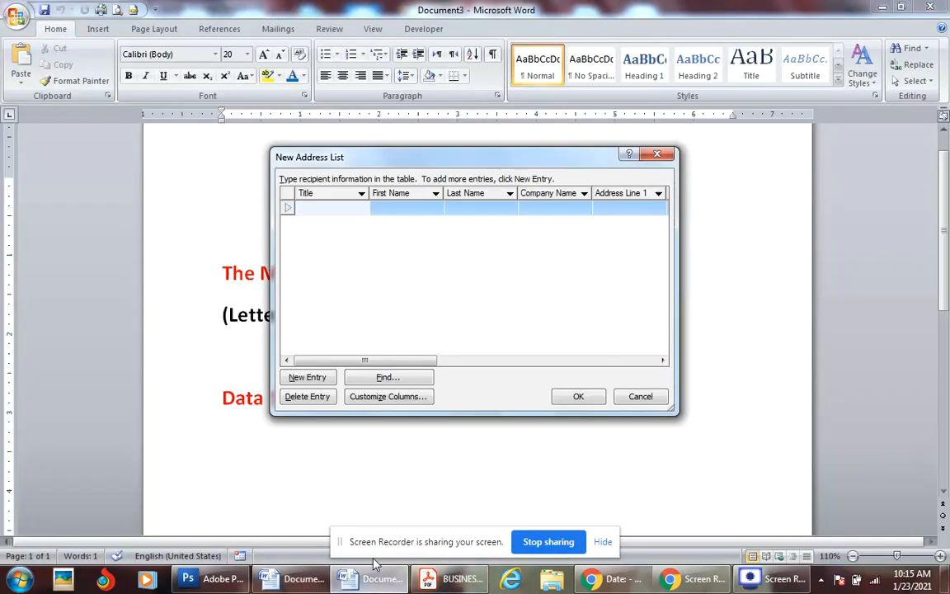
{"action": "left_click", "coordinate": [641, 396]}
{"action": "left_click_drag", "start_coordinate": [222, 399], "coordinate": [386, 401]}
{"action": "left_click", "coordinate": [372, 580]}
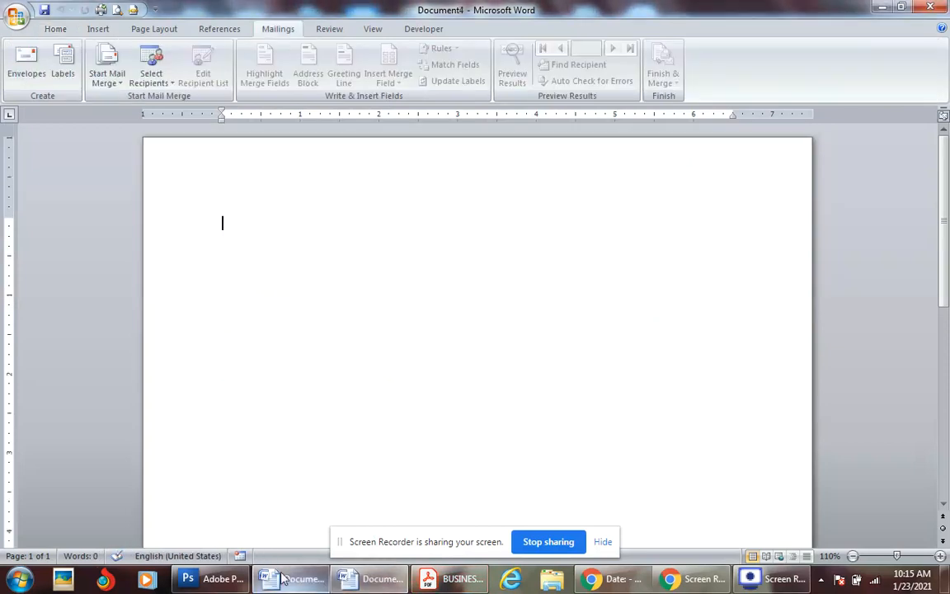
Create a new recipient list whose first entry has title Mr., the recipient's first and last name, company TATA and Mumbai in Address Line 1.
{"action": "left_click", "coordinate": [154, 81]}
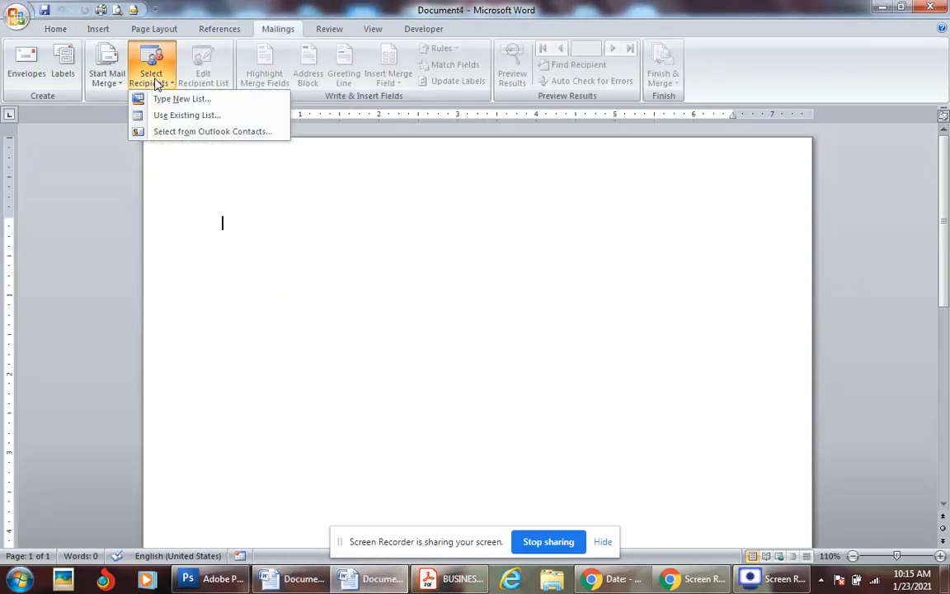
{"action": "left_click", "coordinate": [198, 99]}
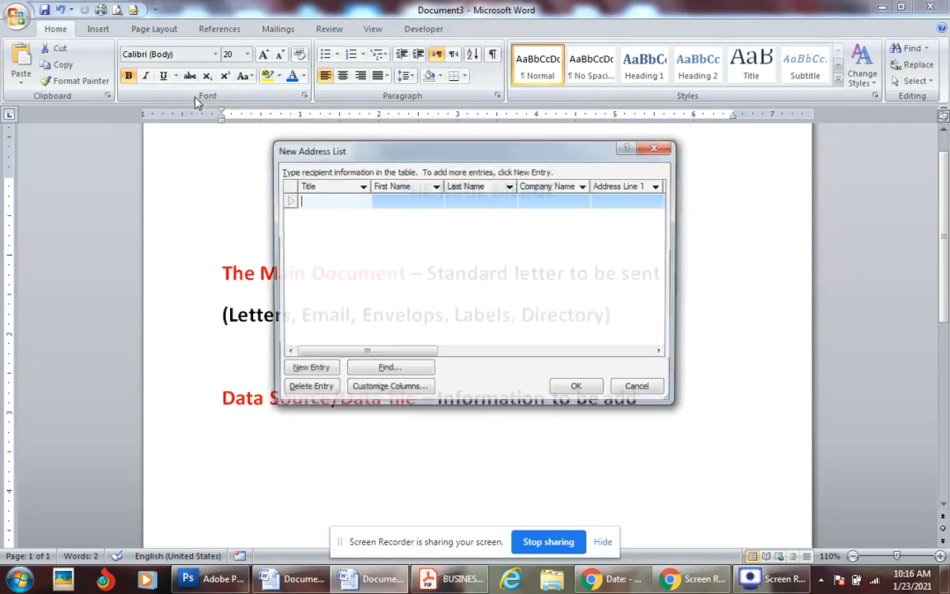
{"action": "left_click_drag", "start_coordinate": [398, 155], "coordinate": [347, 164]}
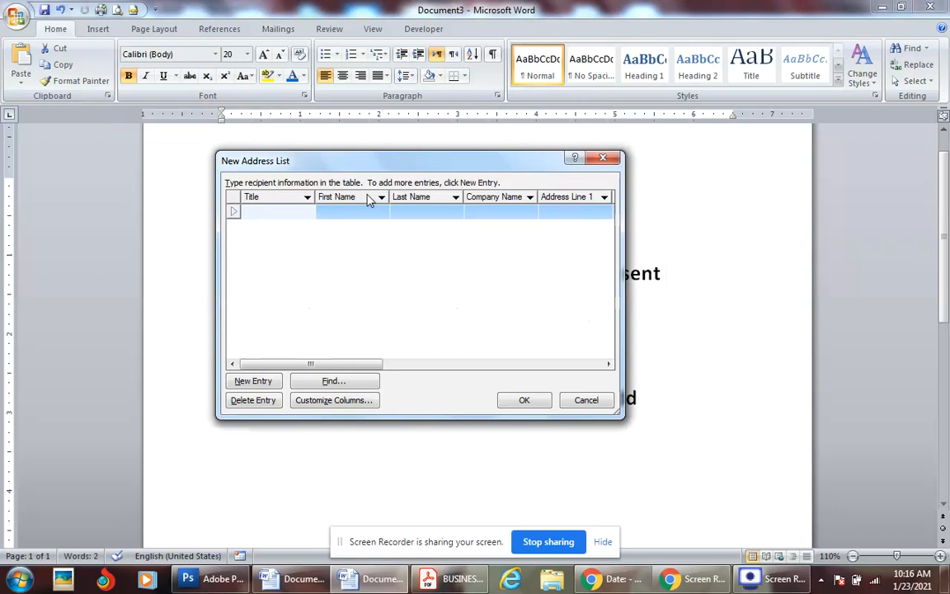
{"action": "type", "text": "Mr."}
{"action": "key", "text": "Tab"}
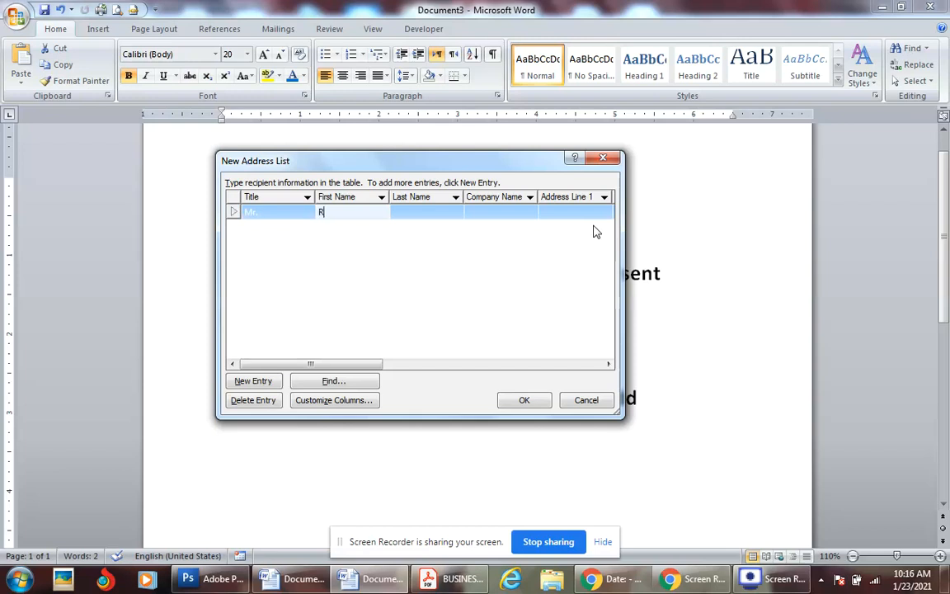
{"action": "type", "text": "Prasad"}
{"action": "key", "text": "Tab"}
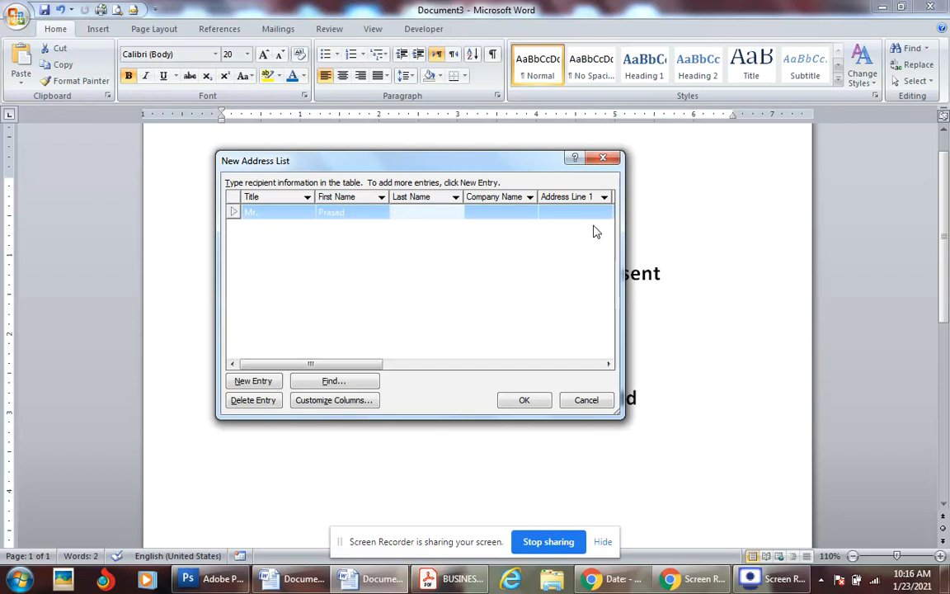
{"action": "type", "text": "P"}
{"action": "key", "text": "Tab"}
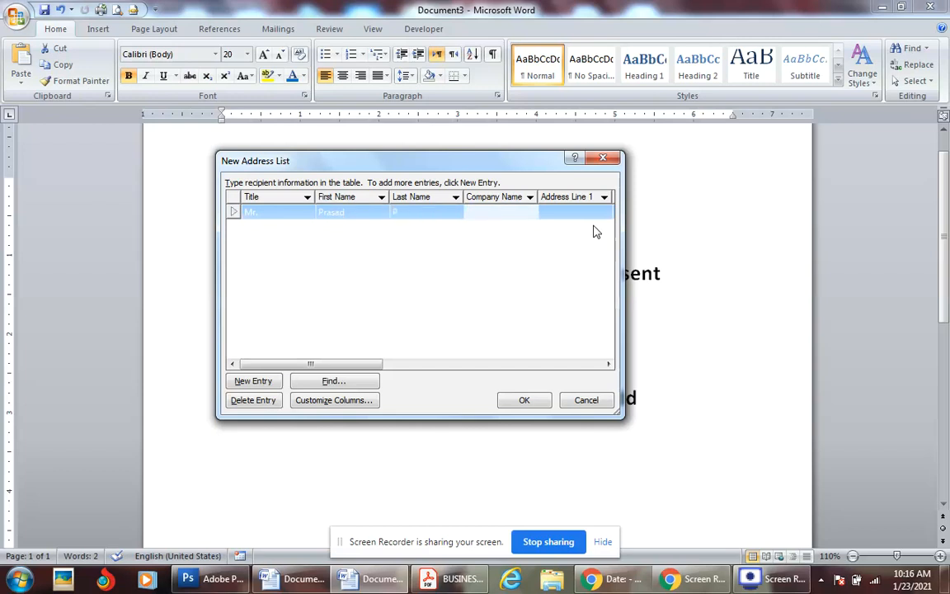
{"action": "type", "text": "TATA"}
{"action": "key", "text": "Tab"}
{"action": "type", "text": "Mumbai"}
{"action": "left_click_drag", "start_coordinate": [349, 359], "coordinate": [298, 347]}
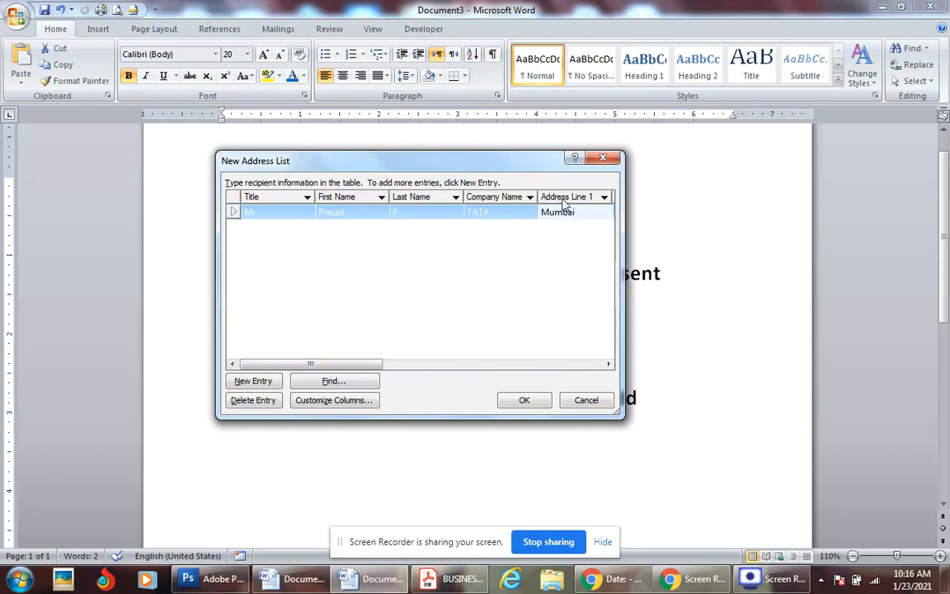
Add a second recipient with title Mr., the recipient's first and last name, company Benz and Delhi in Address Line 1.
{"action": "left_click", "coordinate": [260, 381]}
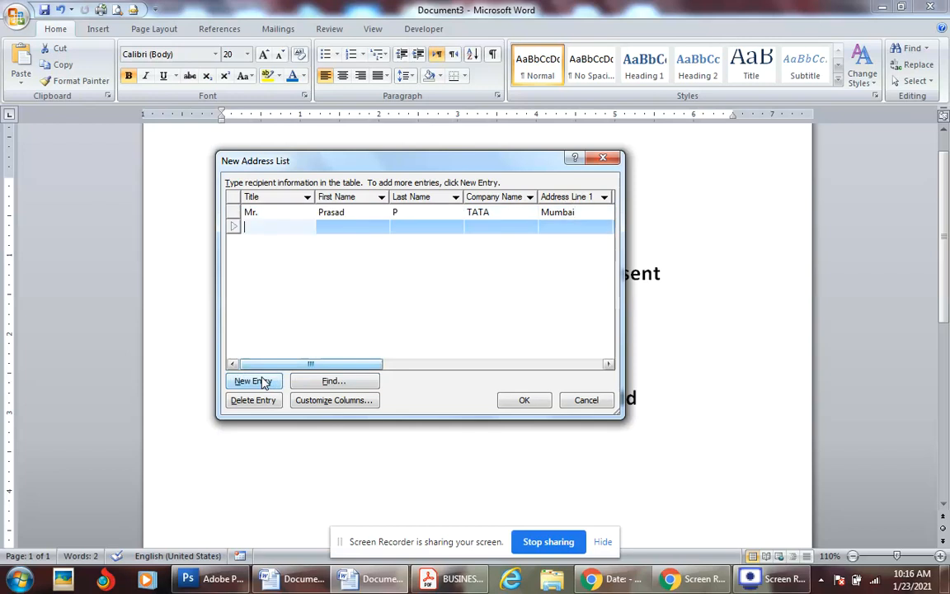
{"action": "type", "text": "Mr."}
{"action": "key", "text": "Tab"}
{"action": "type", "text": "Dinesh"}
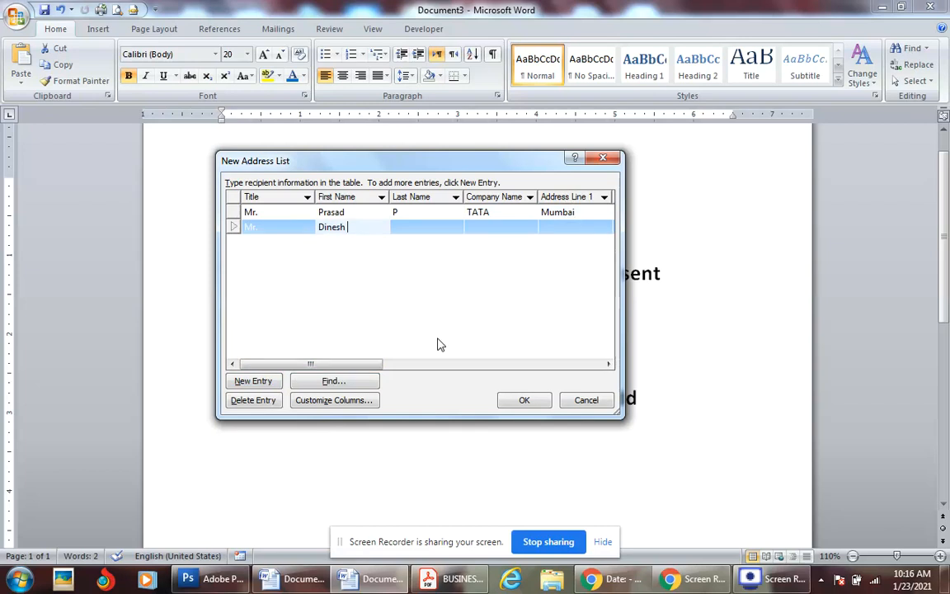
{"action": "key", "text": "Tab"}
{"action": "type", "text": "S"}
{"action": "key", "text": "Tab"}
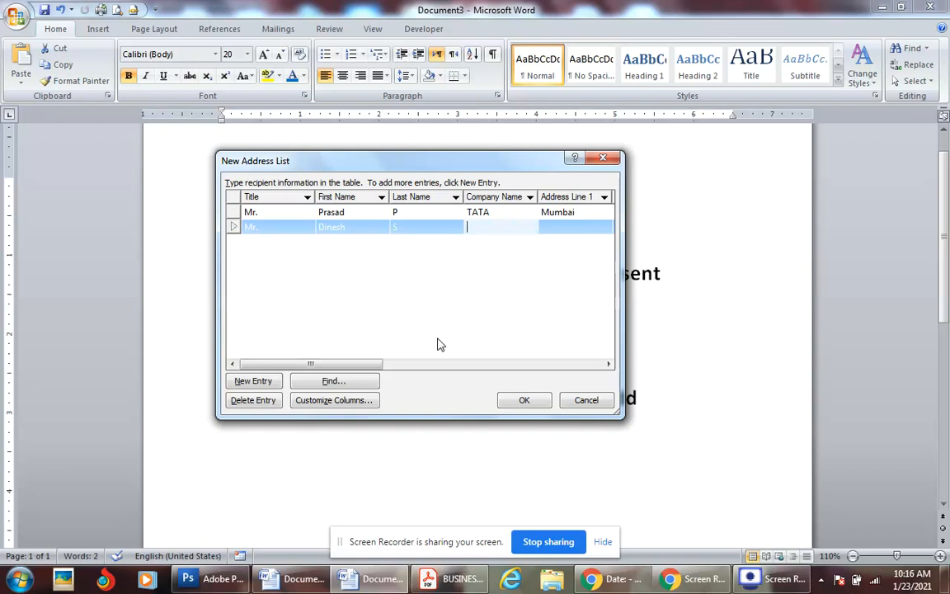
{"action": "type", "text": "Benz"}
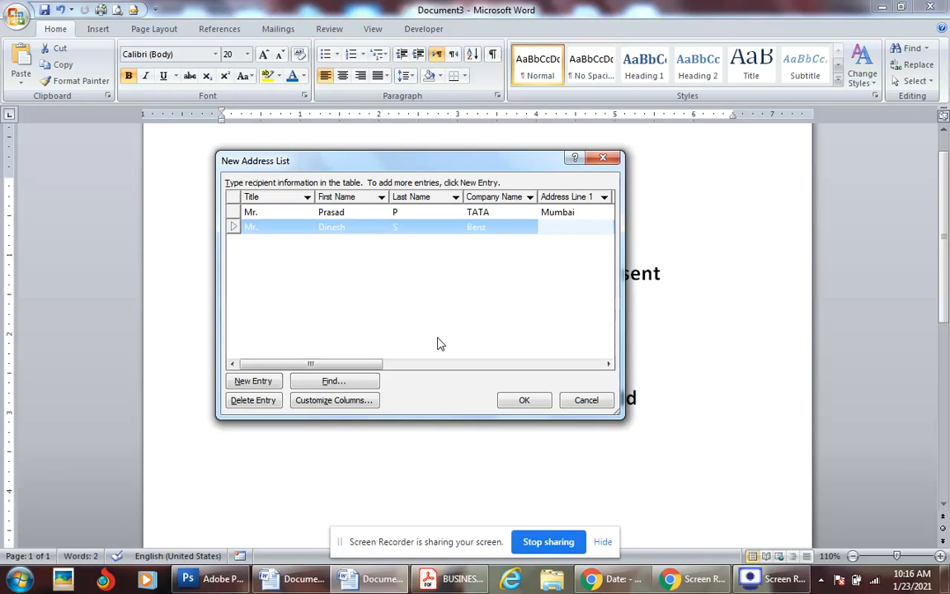
{"action": "type", "text": "Delhi"}
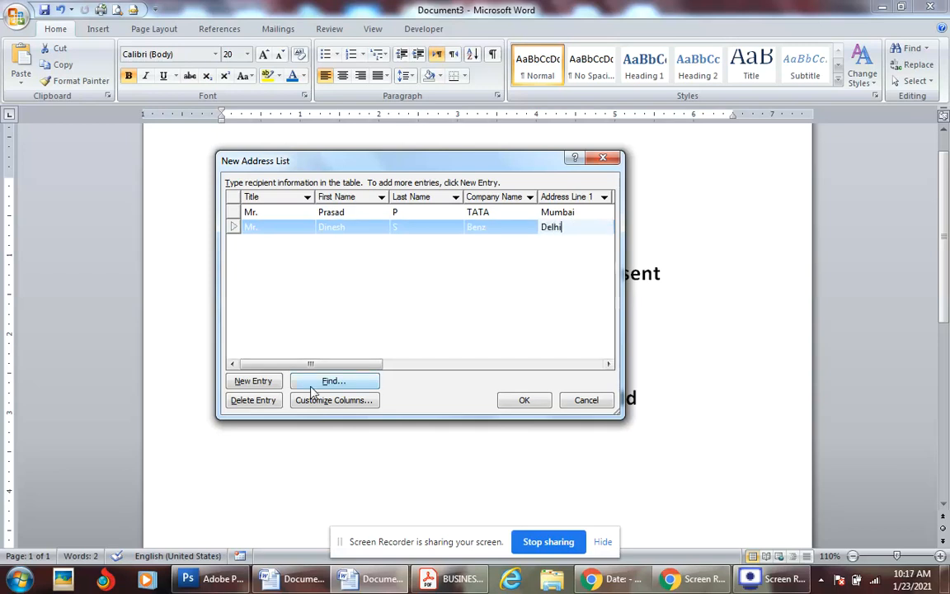
Add a third recipient with title Mr., the recipient's first and last name, company Maruti and Culcutta in Address Line 1.
{"action": "left_click", "coordinate": [244, 381]}
{"action": "type", "text": "Mr."}
{"action": "key", "text": "Tab"}
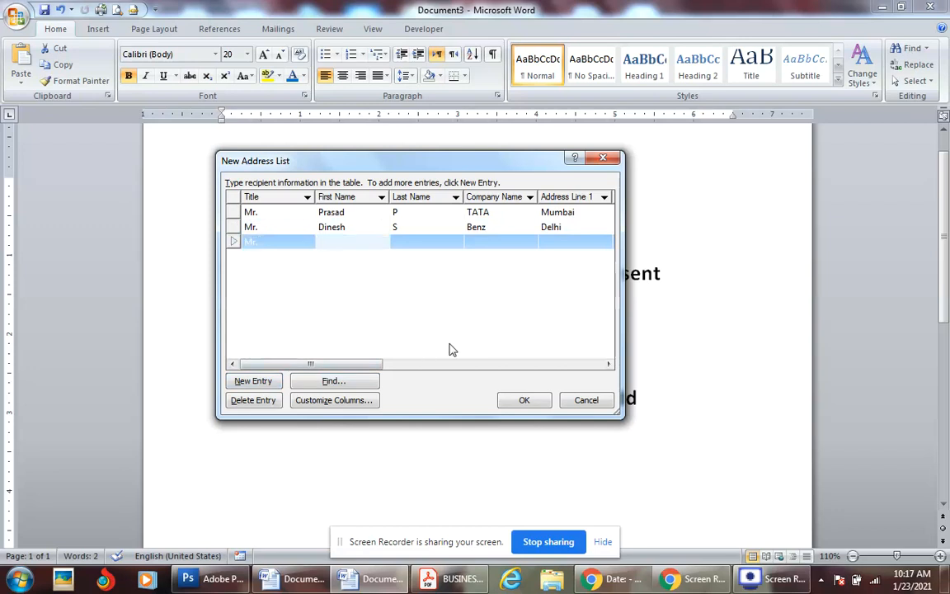
{"action": "type", "text": "Sarihan"}
{"action": "key", "text": "Tab"}
{"action": "type", "text": "D"}
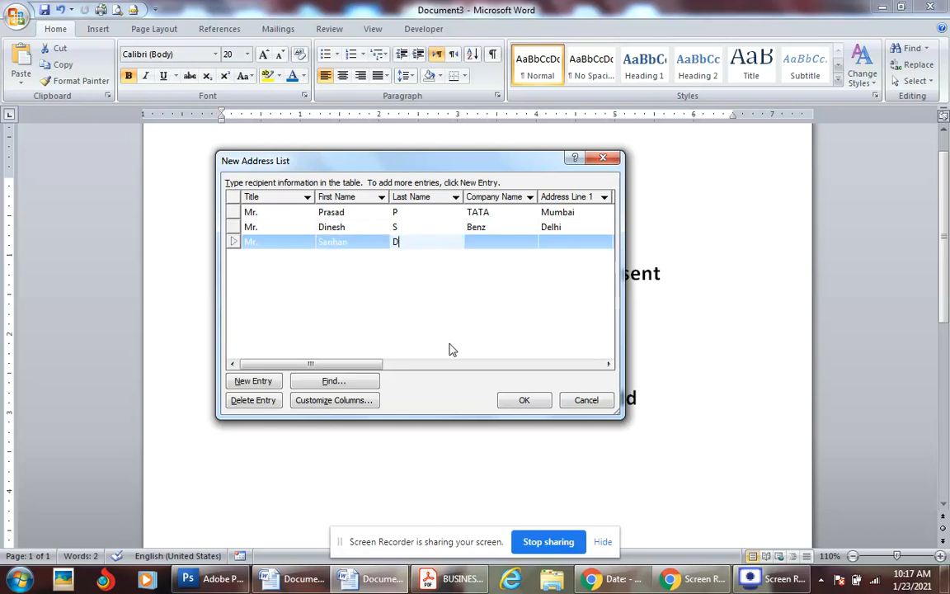
{"action": "key", "text": "Tab"}
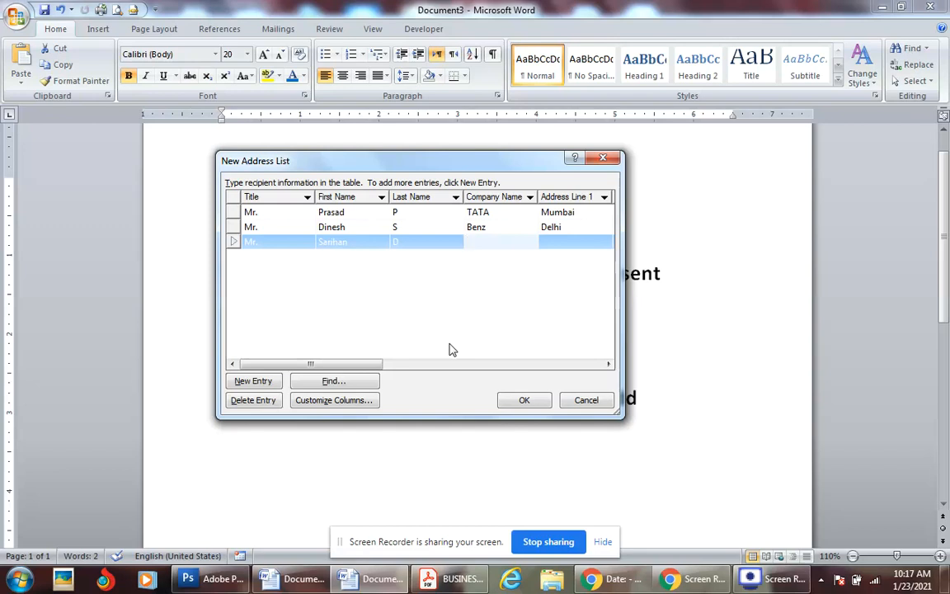
{"action": "type", "text": "Maruti"}
{"action": "key", "text": "Tab"}
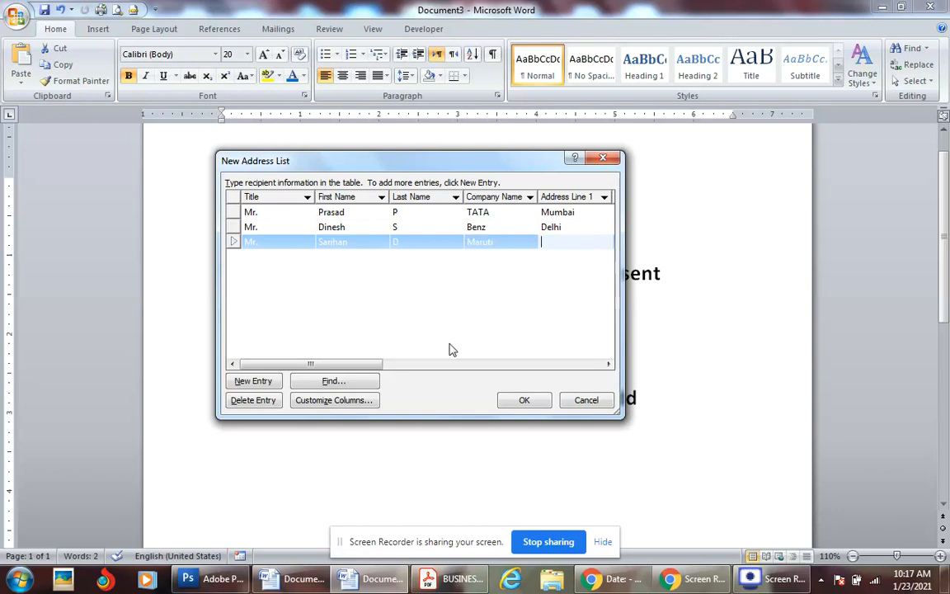
{"action": "type", "text": "Culcutta"}
Add a fourth recipient with title Mrs., the recipient's first and last name, company Crompton and Jammu in Address Line 1.
{"action": "left_click", "coordinate": [241, 381]}
{"action": "type", "text": "Mrs."}
{"action": "key", "text": "Tab"}
{"action": "type", "text": "Neha"}
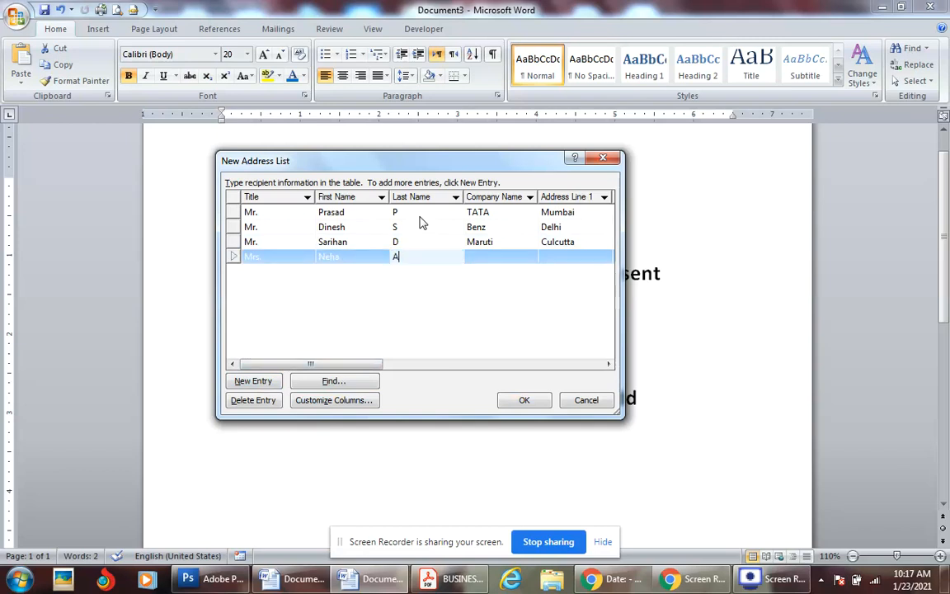
{"action": "key", "text": "Tab"}
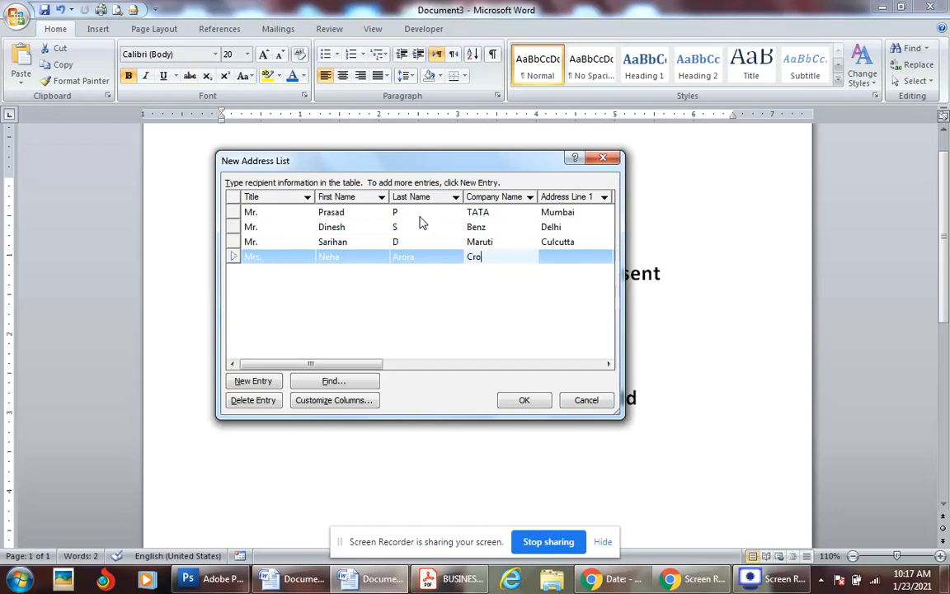
{"action": "type", "text": "n"}
{"action": "key", "text": "Tab"}
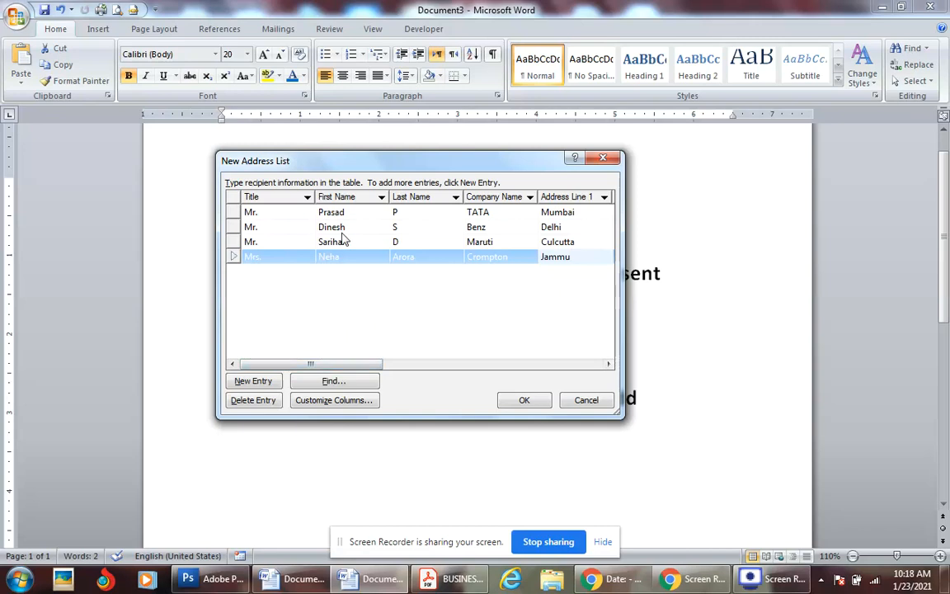
Finish the recipient list and save it as "Adress list" in My Data Sources.
{"action": "mouse_move", "coordinate": [373, 371]}
{"action": "left_mouse_down"}
{"action": "mouse_move", "coordinate": [471, 365]}
{"action": "mouse_move", "coordinate": [492, 350]}
{"action": "mouse_move", "coordinate": [539, 344]}
{"action": "mouse_move", "coordinate": [606, 367]}
{"action": "mouse_move", "coordinate": [364, 359]}
{"action": "left_mouse_up"}
{"action": "left_click", "coordinate": [524, 400]}
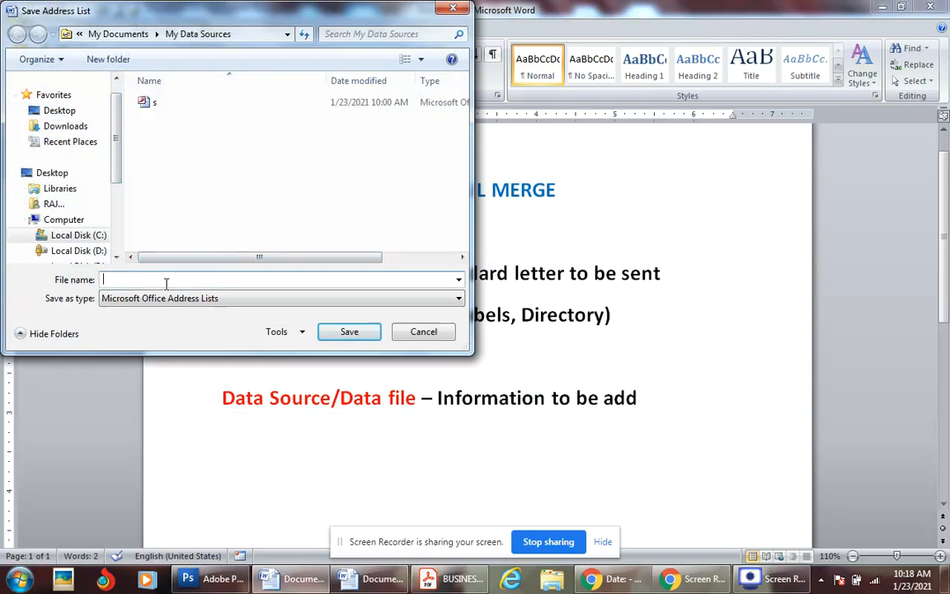
{"action": "type", "text": "Adress list"}
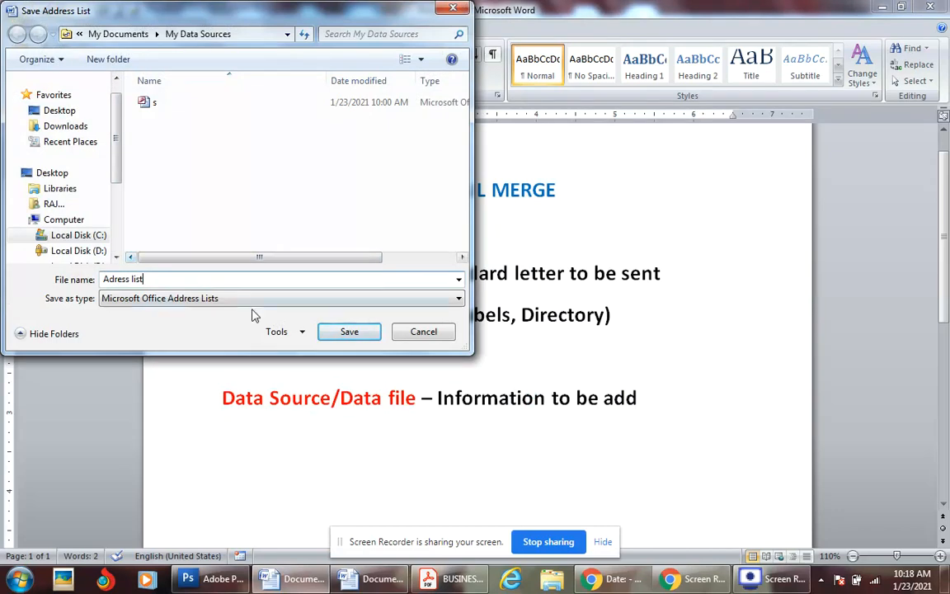
{"action": "left_click", "coordinate": [338, 332]}
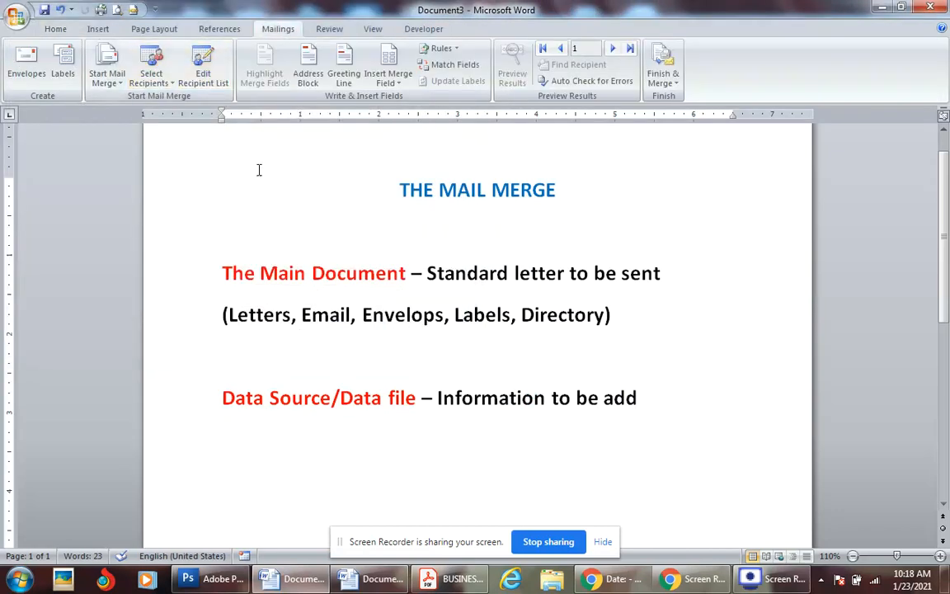
{"action": "left_click", "coordinate": [378, 579]}
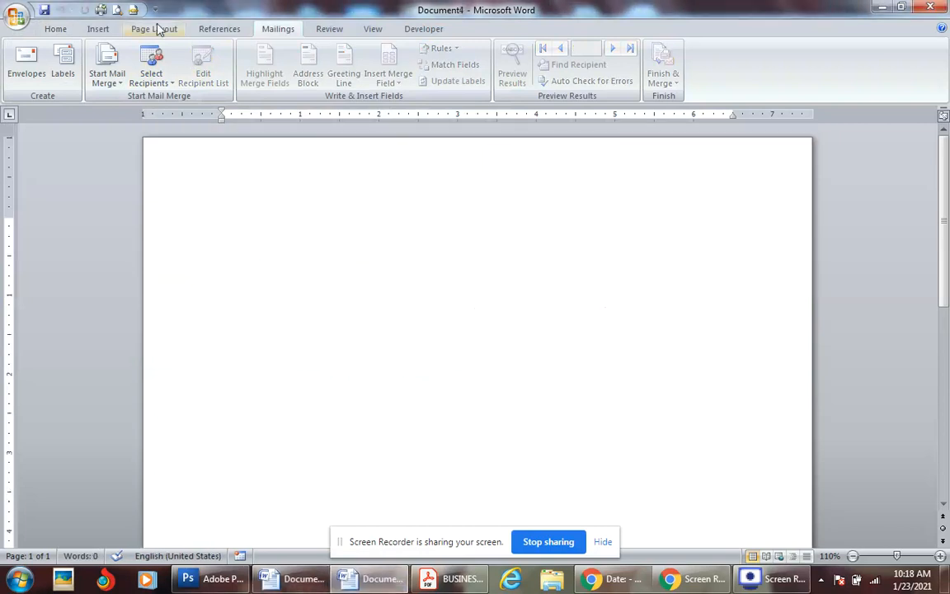
{"action": "left_click", "coordinate": [152, 77]}
{"action": "left_click", "coordinate": [180, 99]}
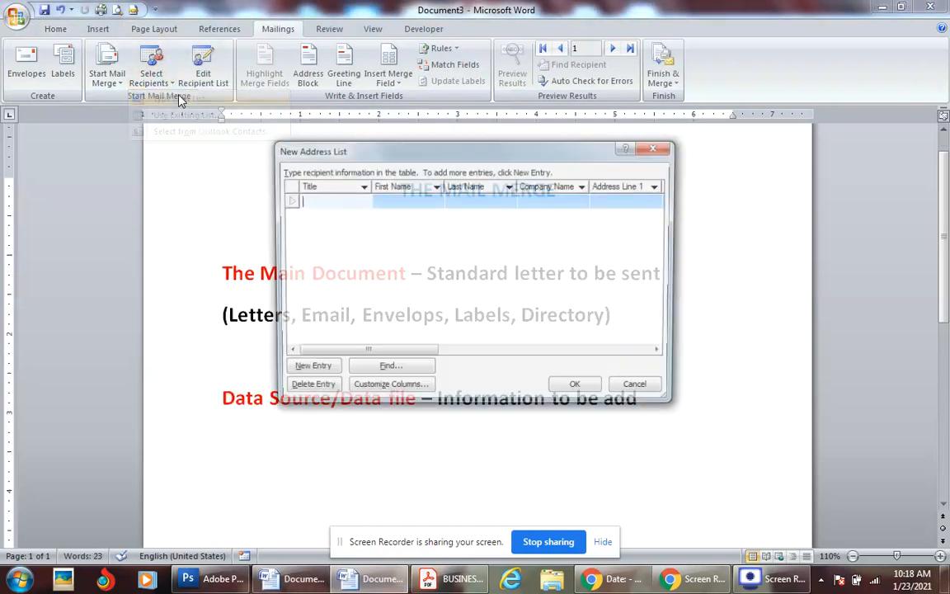
{"action": "left_click", "coordinate": [638, 388]}
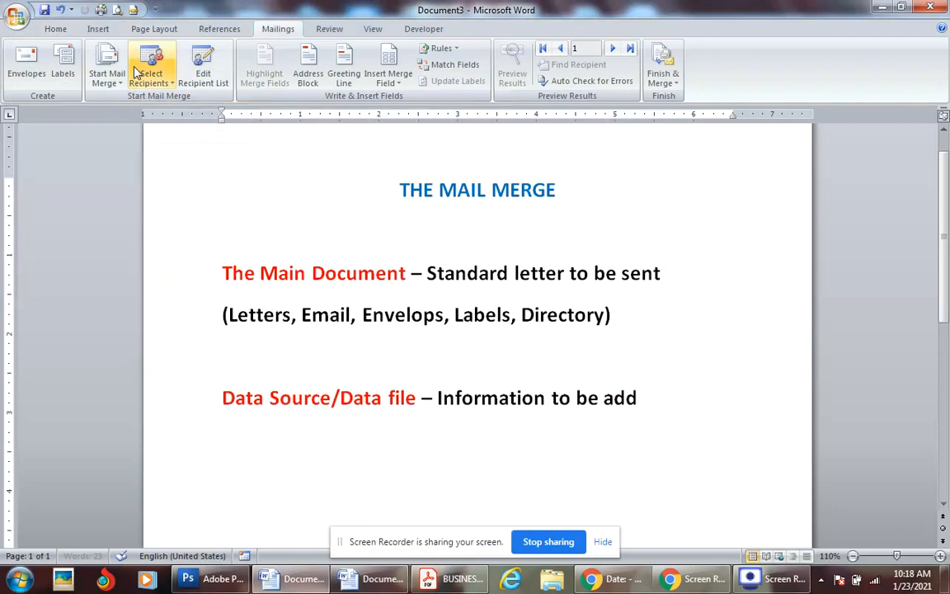
Paste the copied business invitation letter into the blank Document4 and over the mail merge notes in Document3.
{"action": "left_click_drag", "start_coordinate": [397, 189], "coordinate": [647, 408]}
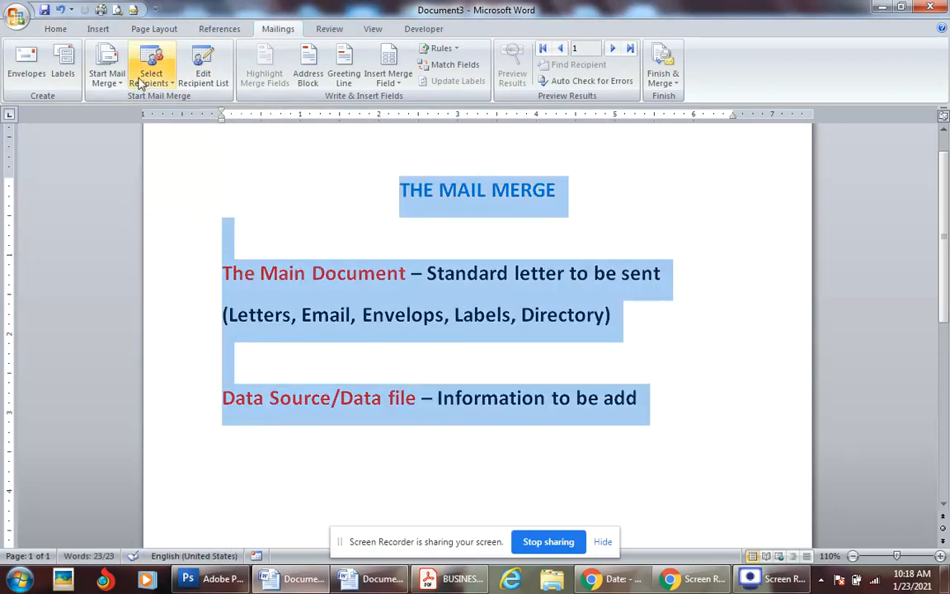
{"action": "left_click", "coordinate": [106, 76]}
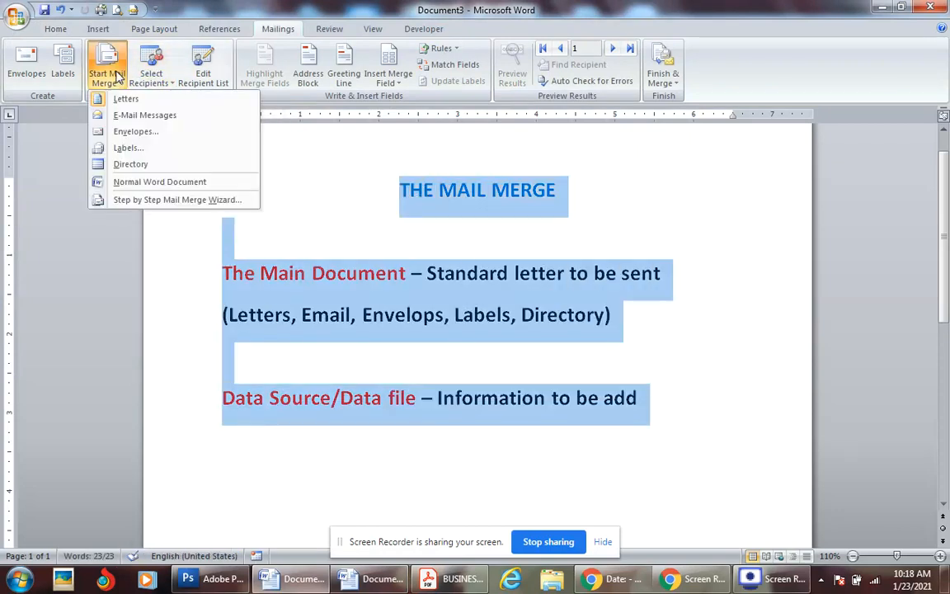
{"action": "left_click", "coordinate": [336, 214]}
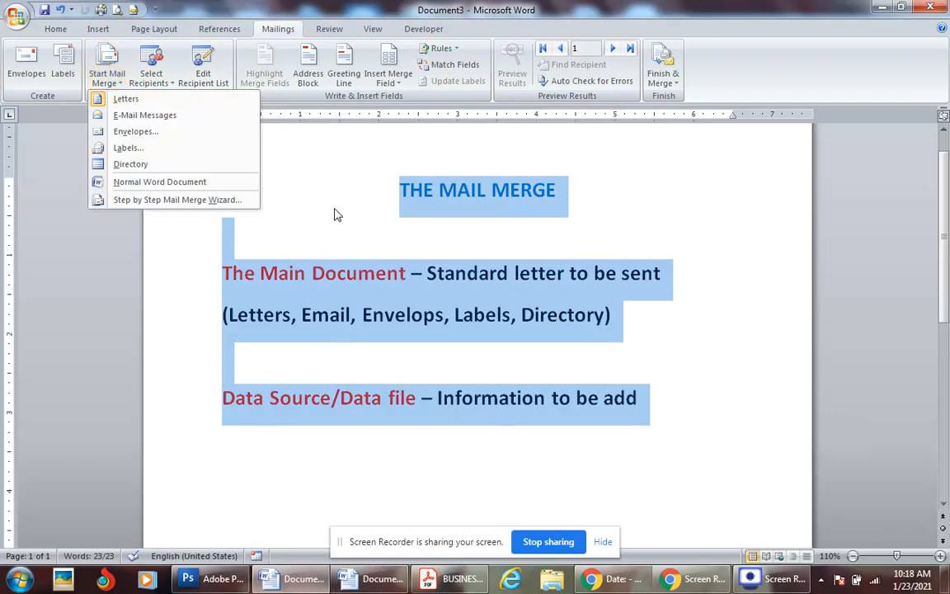
{"action": "left_click", "coordinate": [401, 579]}
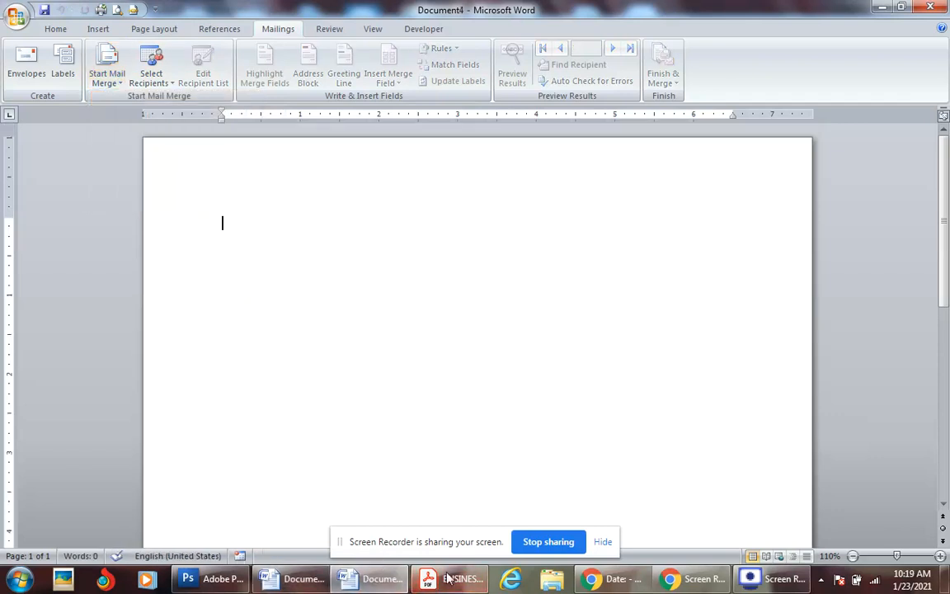
{"action": "key", "text": "ctrl+v"}
{"action": "left_click", "coordinate": [297, 579]}
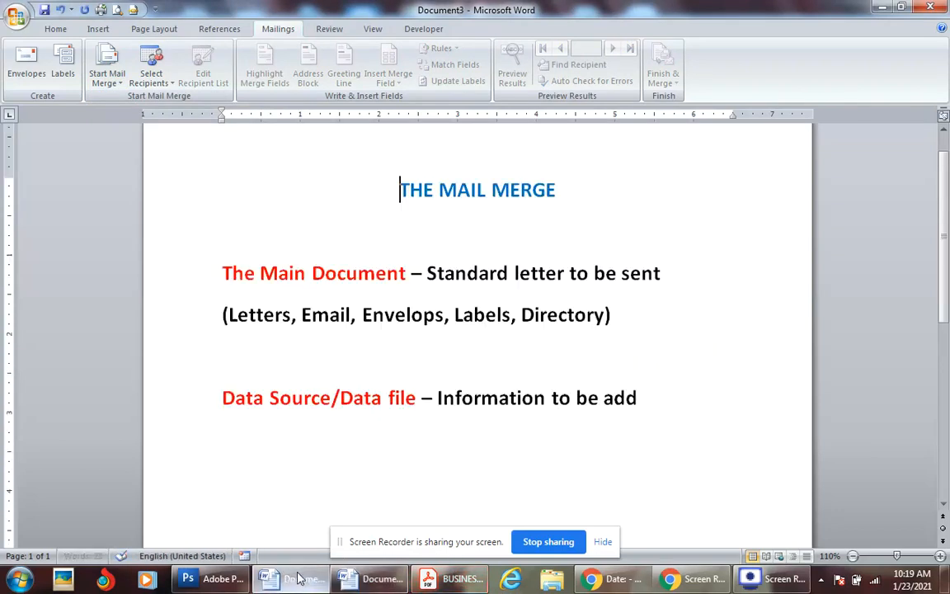
{"action": "key", "text": "alt+Tab"}
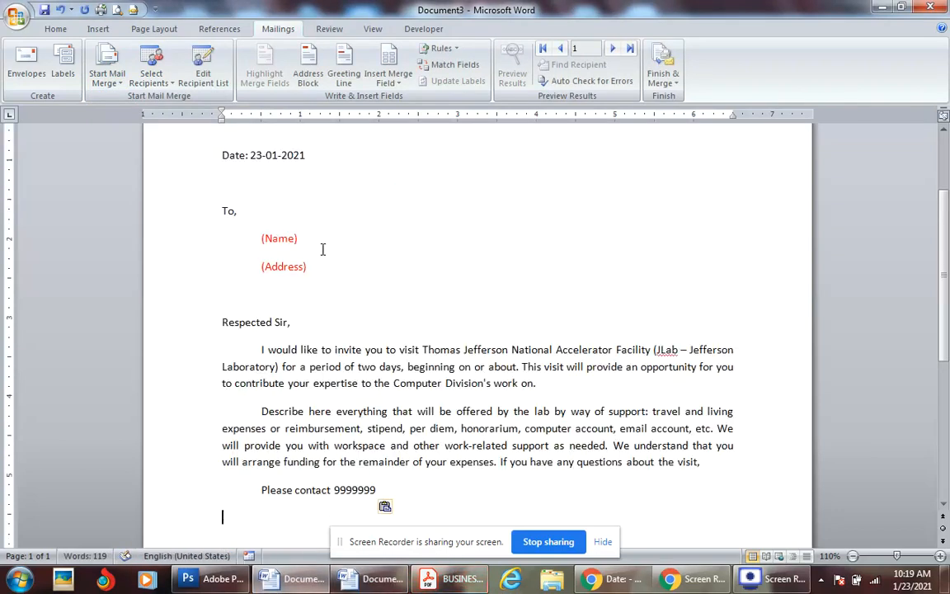
Delete the red (Name) and (Address) placeholders under "To," in Document3, leaving blank lines in their place.
{"action": "left_click_drag", "start_coordinate": [261, 238], "coordinate": [335, 273]}
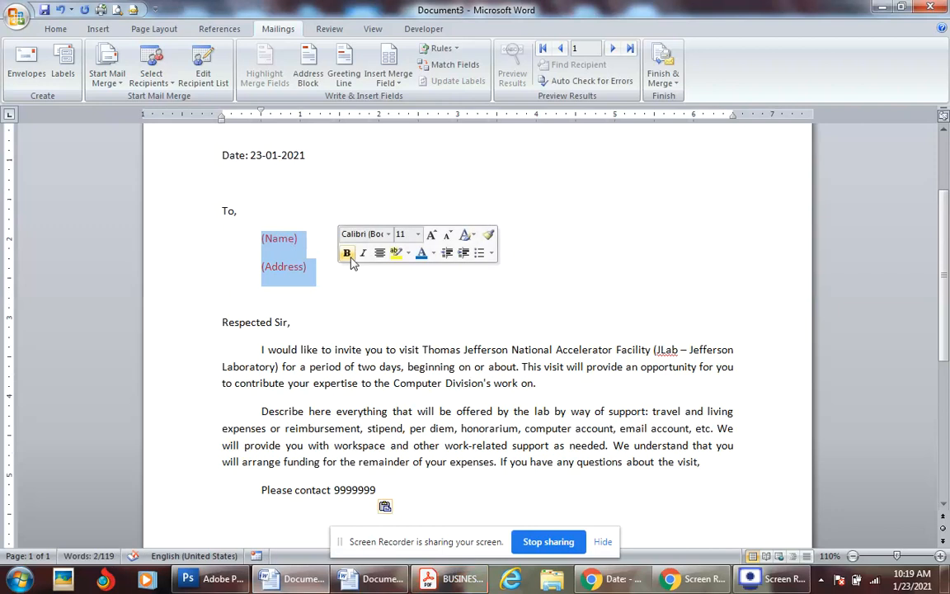
{"action": "key", "text": "Delete"}
{"action": "key", "text": "Return"}
{"action": "scroll", "coordinate": [320, 235], "scroll_direction": "up", "scroll_amount": 3}
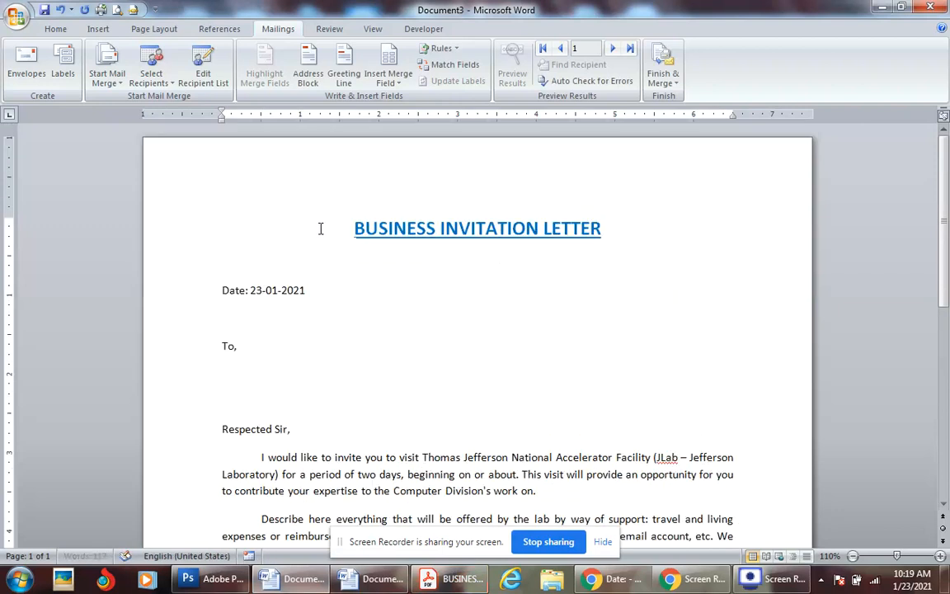
{"action": "left_click", "coordinate": [151, 79]}
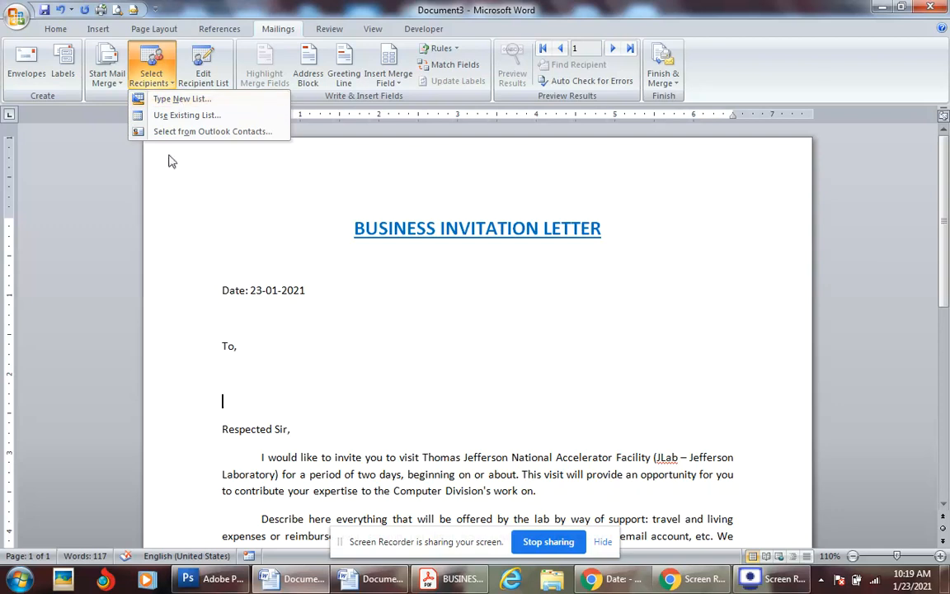
{"action": "left_click", "coordinate": [268, 298]}
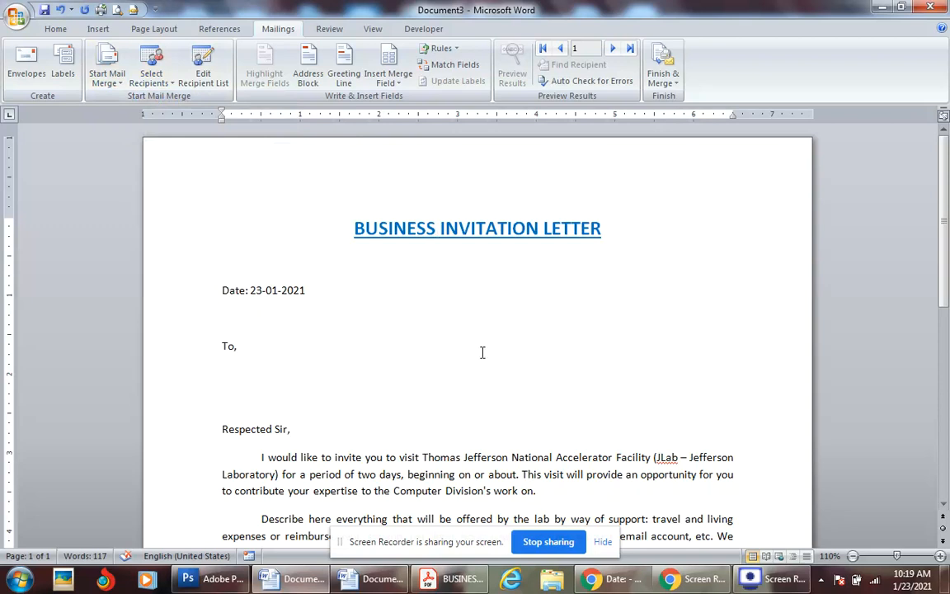
{"action": "scroll", "coordinate": [482, 353], "scroll_direction": "down", "scroll_amount": 3}
{"action": "scroll", "coordinate": [501, 397], "scroll_direction": "up", "scroll_amount": 3}
{"action": "left_click", "coordinate": [152, 83]}
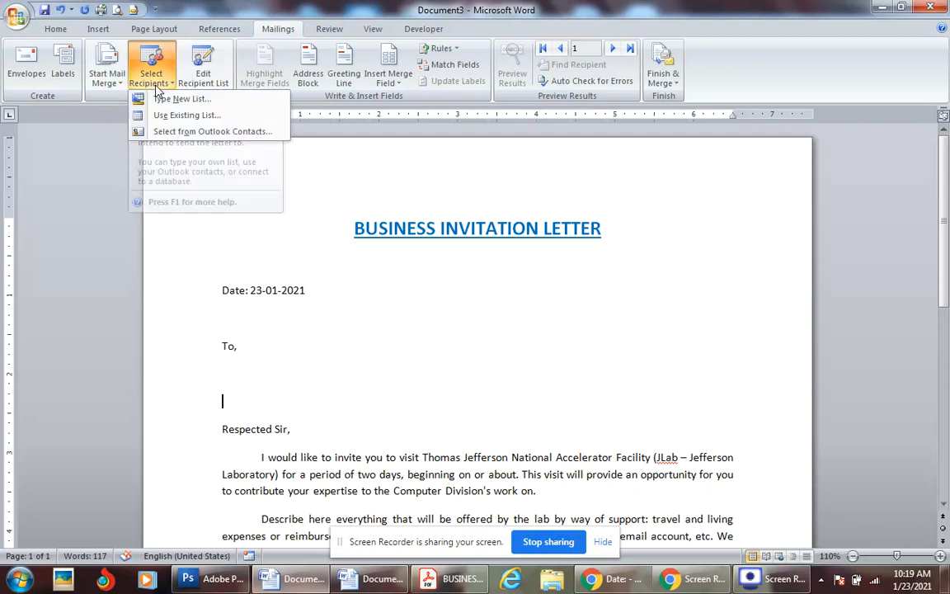
{"action": "left_click", "coordinate": [325, 245]}
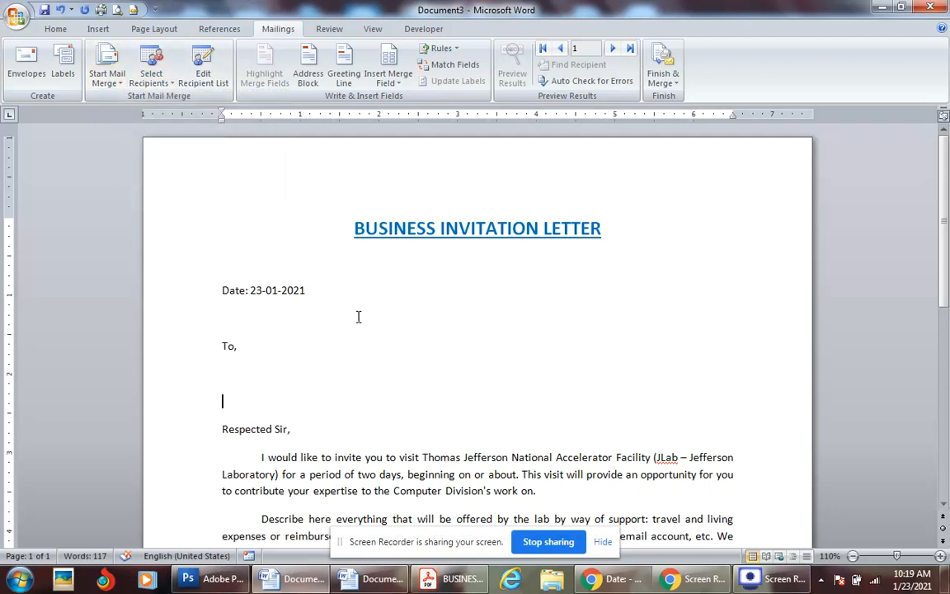
Insert the Title merge field on the line directly below "To," in the Document3 letter.
{"action": "left_click", "coordinate": [271, 373]}
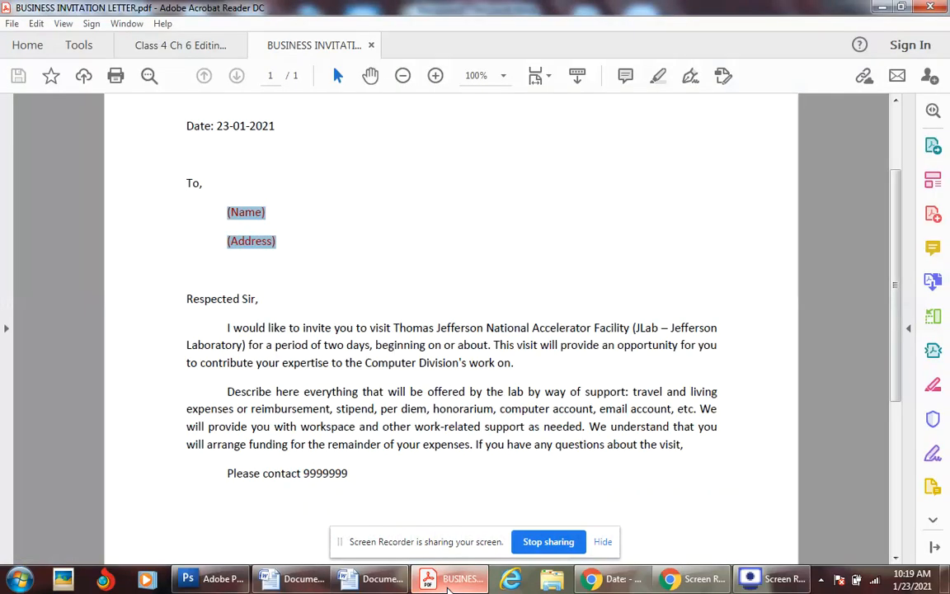
{"action": "key", "text": "alt+Tab"}
{"action": "left_click", "coordinate": [367, 581]}
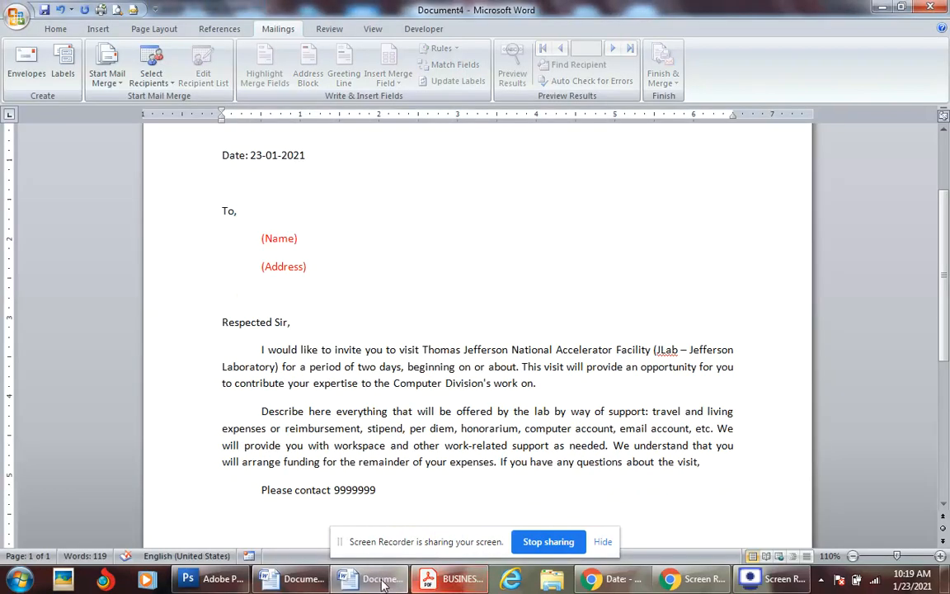
{"action": "left_click", "coordinate": [283, 582]}
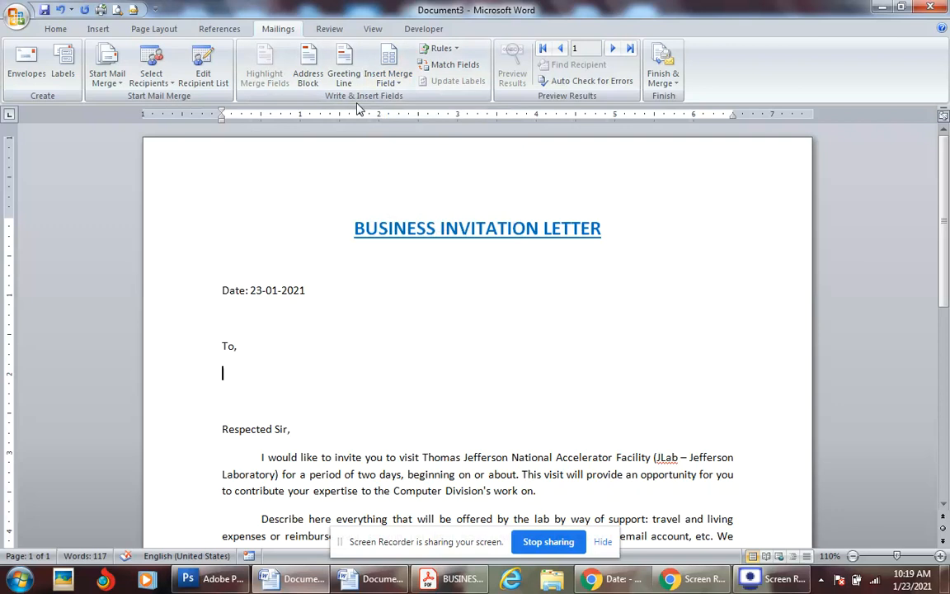
{"action": "left_click", "coordinate": [391, 83]}
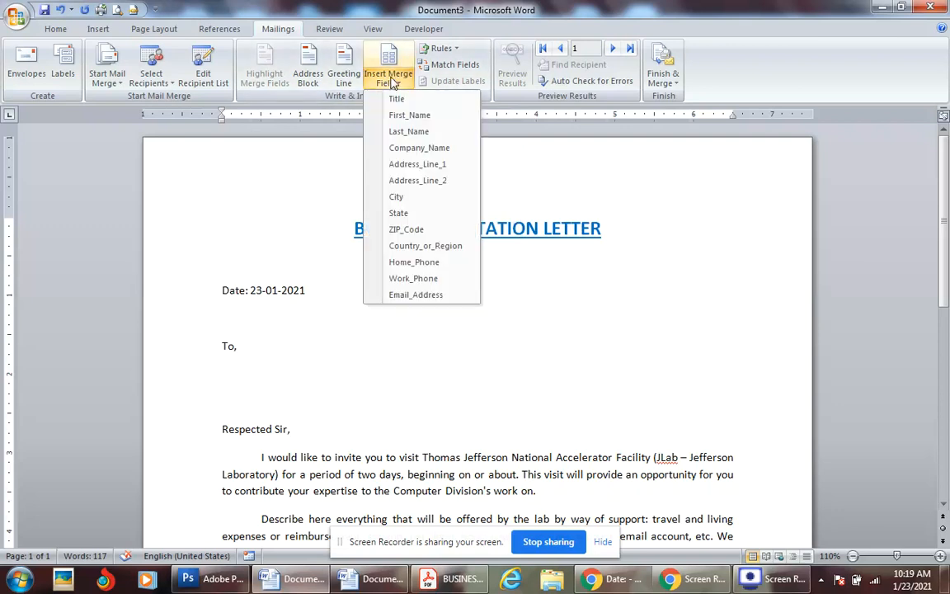
{"action": "left_click", "coordinate": [402, 101]}
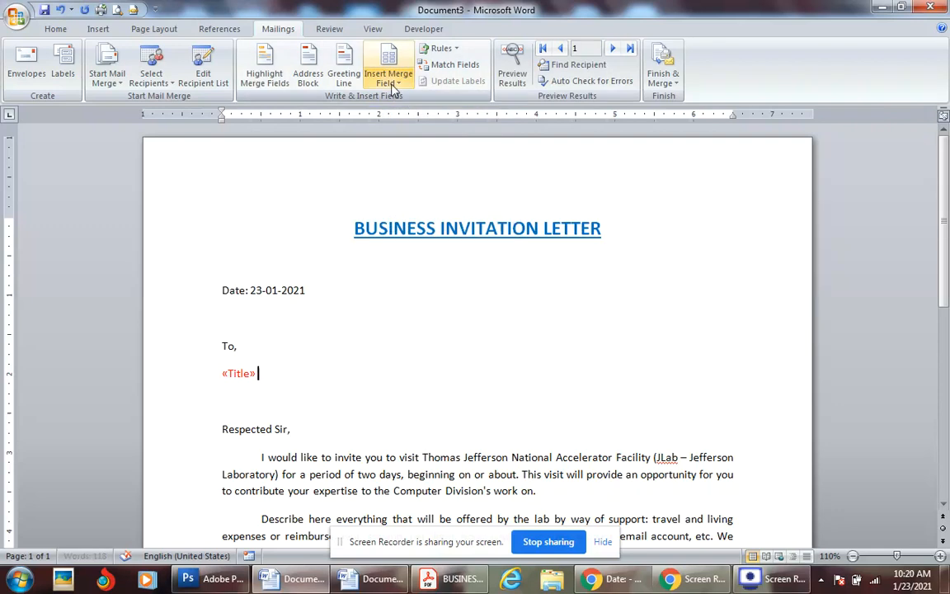
Add the First_Name and Last_Name merge fields after Title on the same line, separated by spaces.
{"action": "left_click", "coordinate": [388, 83]}
{"action": "left_click", "coordinate": [410, 115]}
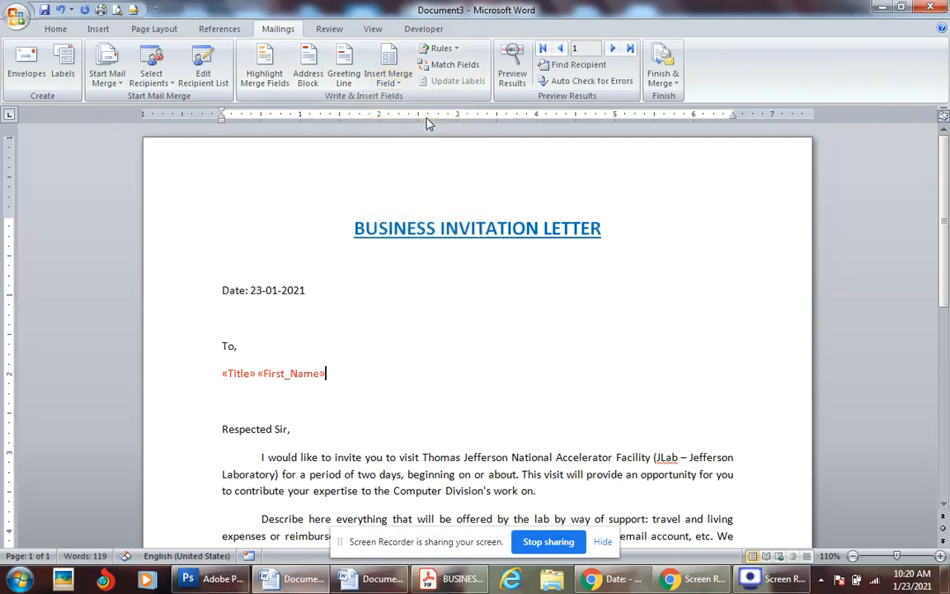
{"action": "left_click", "coordinate": [391, 82]}
{"action": "left_click", "coordinate": [394, 85]}
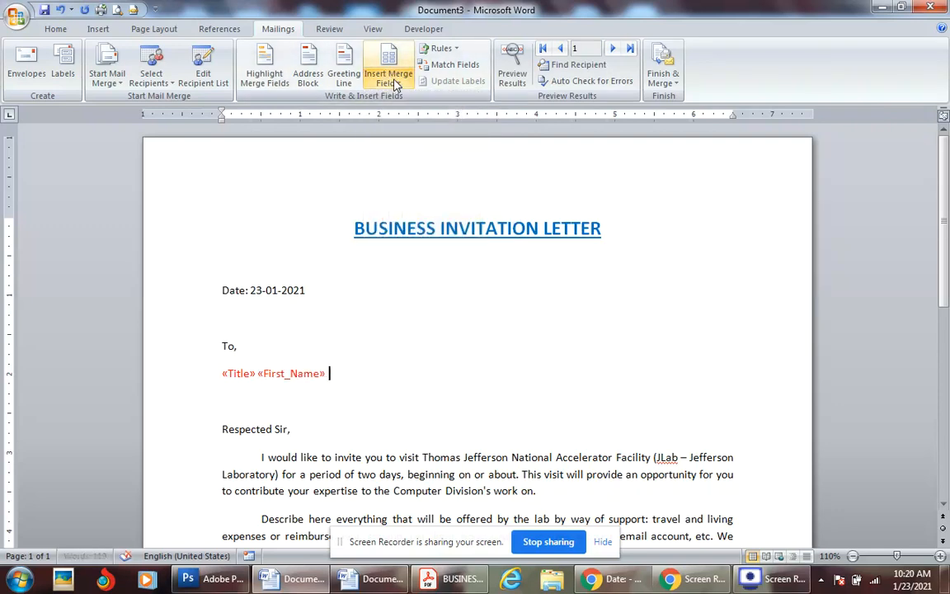
{"action": "left_click", "coordinate": [393, 83]}
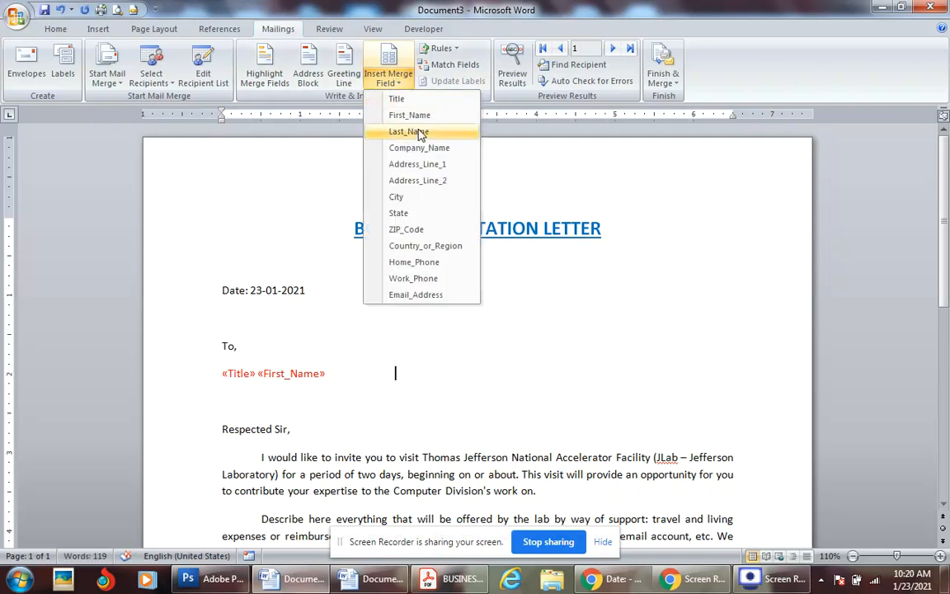
{"action": "left_click", "coordinate": [415, 133]}
{"action": "left_click", "coordinate": [249, 391]}
{"action": "left_click", "coordinate": [468, 375]}
Insert the Company_Name and Address_Line_1 merge fields on separate lines below the name line.
{"action": "key", "text": "Return"}
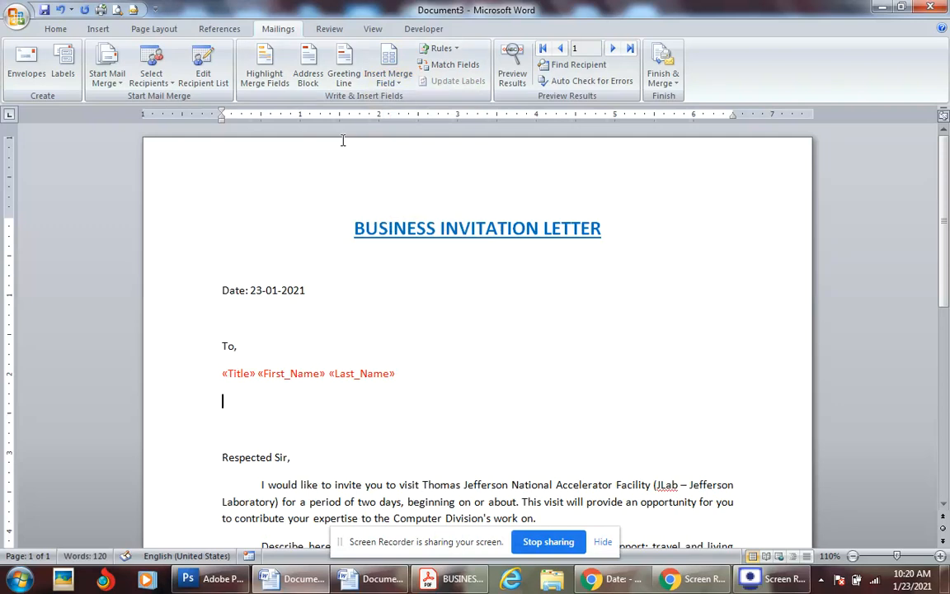
{"action": "left_click", "coordinate": [393, 77]}
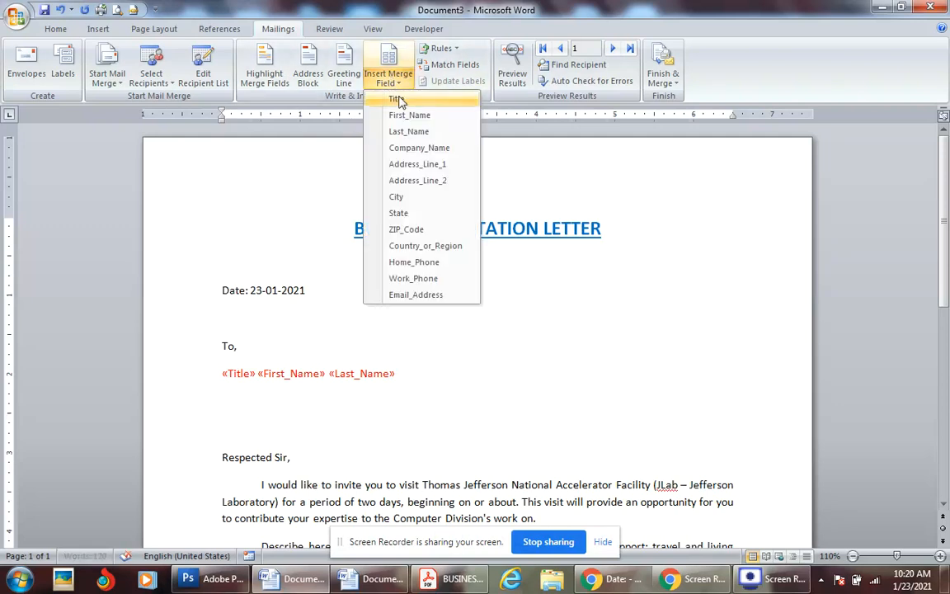
{"action": "left_click", "coordinate": [422, 149]}
{"action": "key", "text": "Return"}
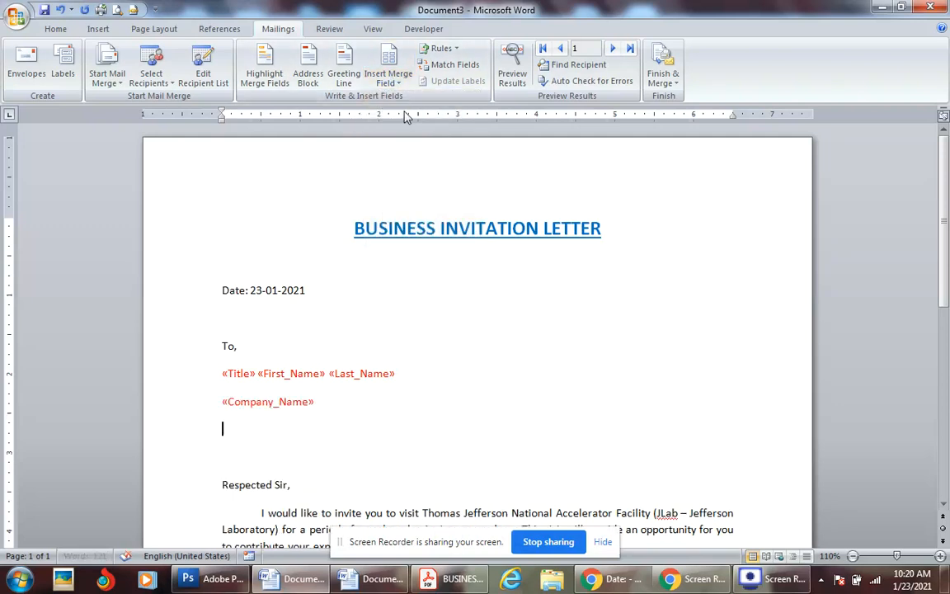
{"action": "left_click", "coordinate": [394, 81]}
{"action": "left_click", "coordinate": [419, 163]}
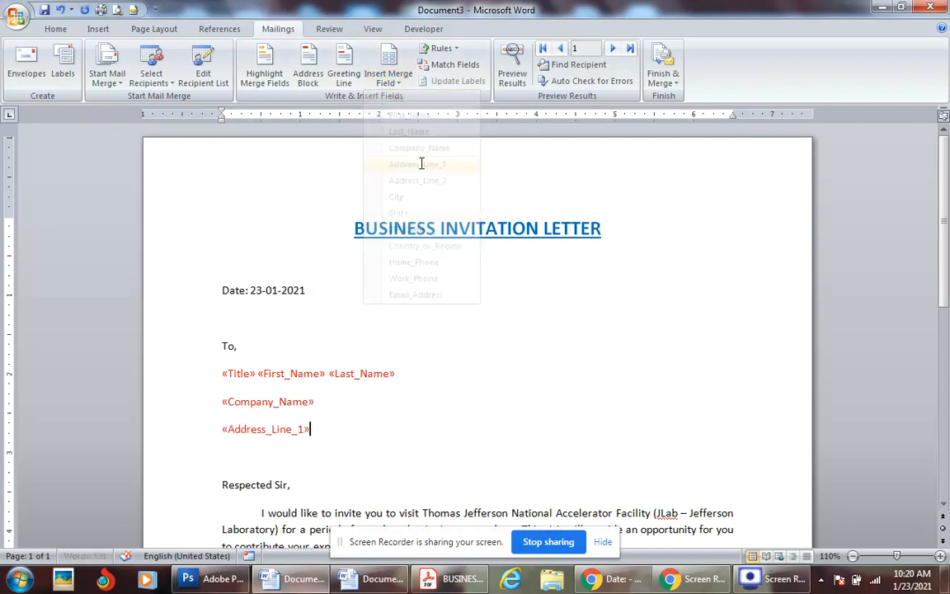
Preview the merged letter with recipient data, stepping from record 1 through record 4 and back to record 1.
{"action": "left_click", "coordinate": [512, 71]}
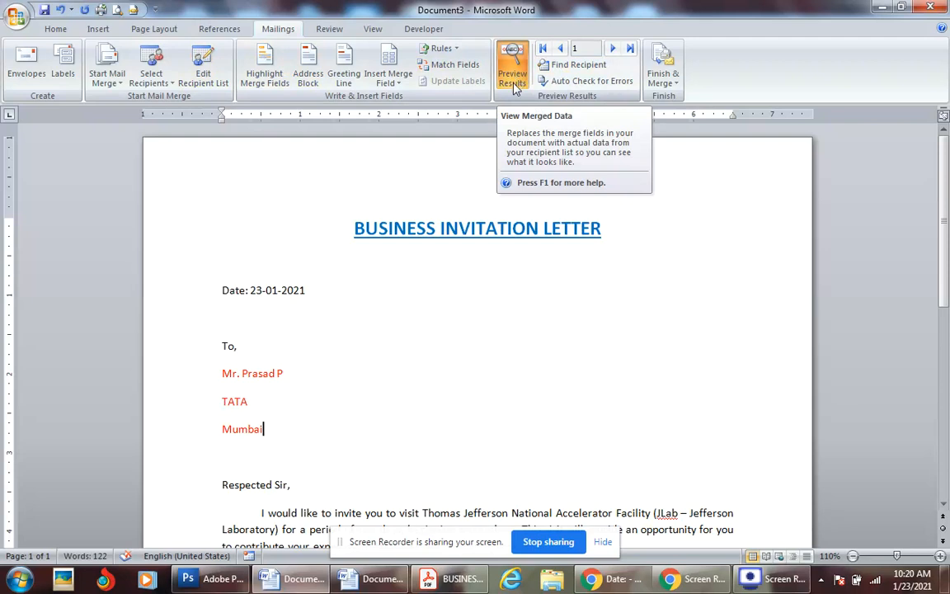
{"action": "left_click", "coordinate": [614, 51]}
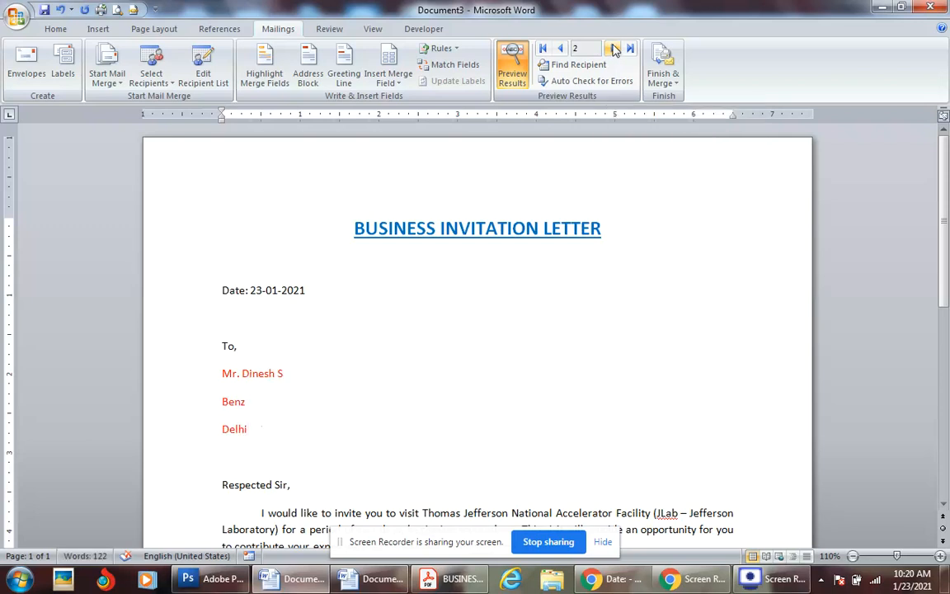
{"action": "left_click", "coordinate": [615, 49]}
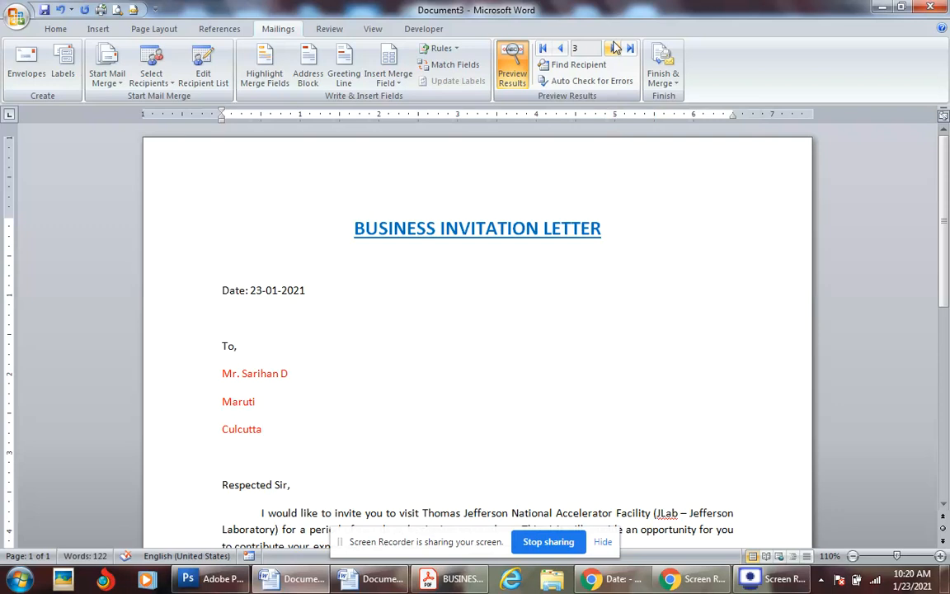
{"action": "left_click", "coordinate": [614, 49]}
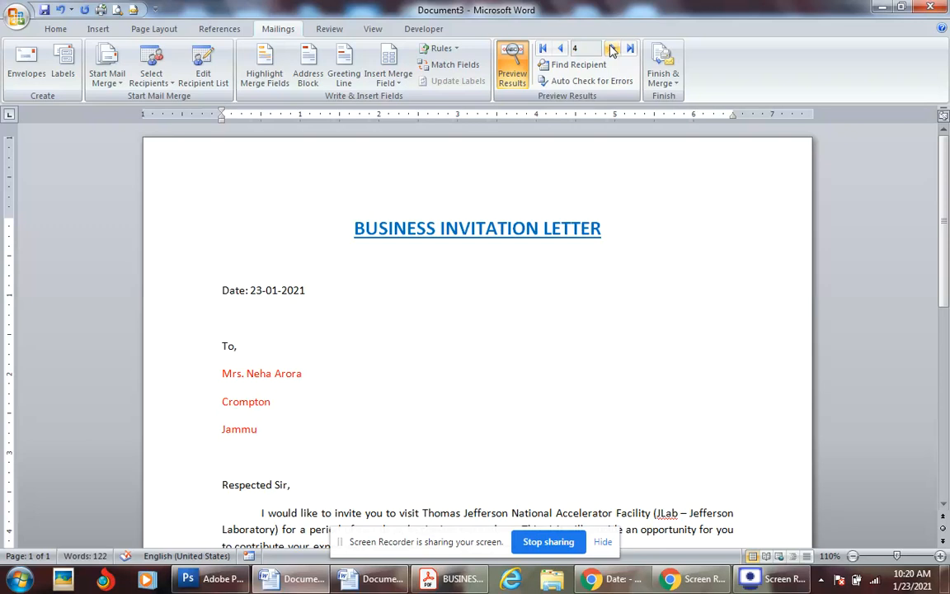
{"action": "left_click", "coordinate": [561, 49]}
{"action": "double_click", "coordinate": [560, 49]}
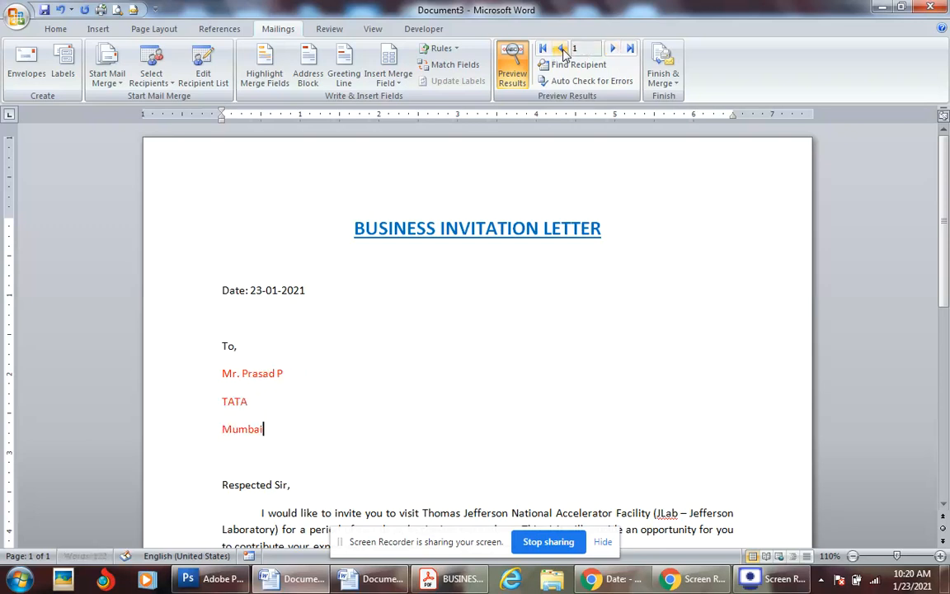
Review the letter layout and browse all four recipients' previews again in both directions, ending on record 4.
{"action": "scroll", "coordinate": [564, 127], "scroll_direction": "down", "scroll_amount": 2}
{"action": "scroll", "coordinate": [564, 224], "scroll_direction": "up", "scroll_amount": 1}
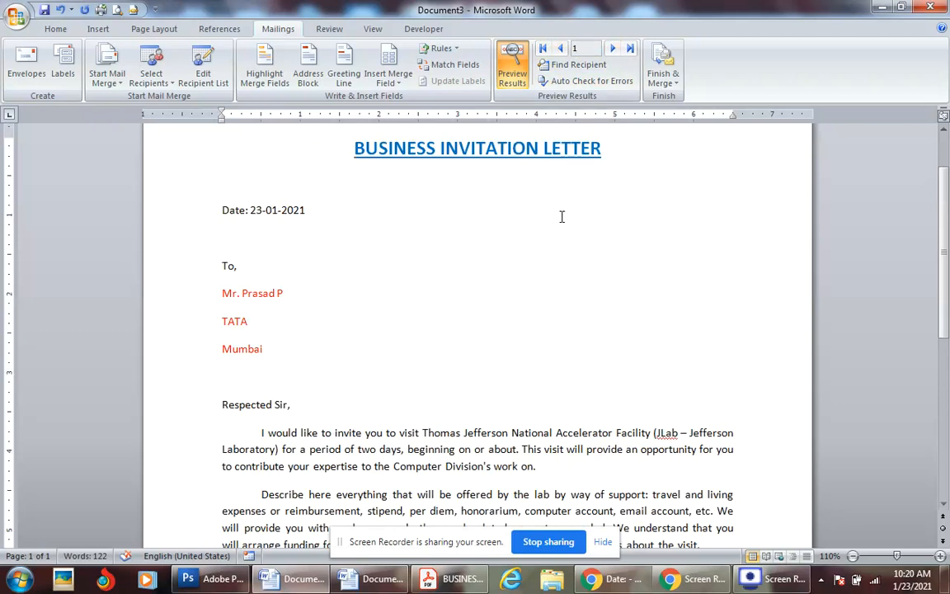
{"action": "scroll", "coordinate": [563, 220], "scroll_direction": "down", "scroll_amount": 1}
{"action": "scroll", "coordinate": [564, 220], "scroll_direction": "down", "scroll_amount": 1, "text": "ctrl"}
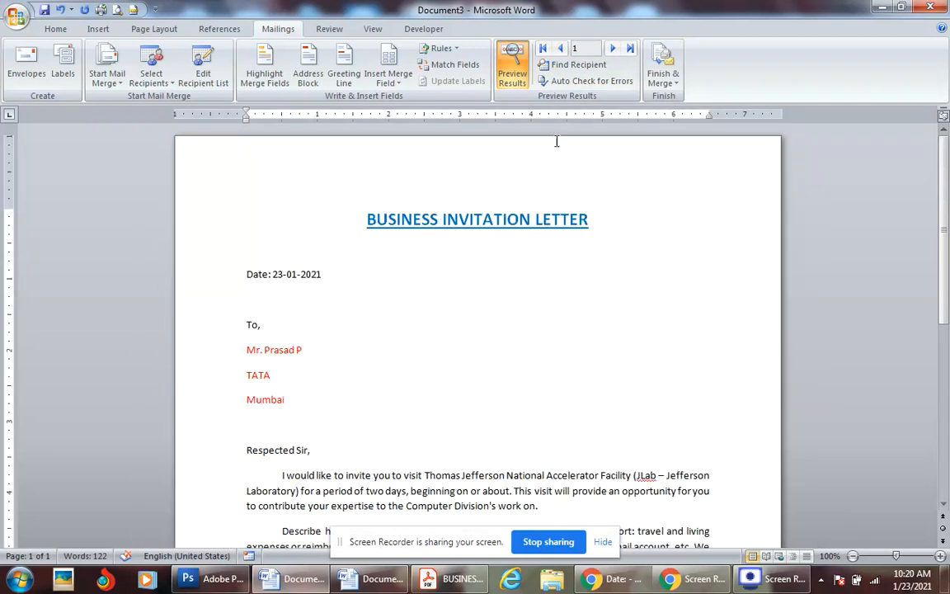
{"action": "left_click", "coordinate": [613, 50]}
{"action": "left_click", "coordinate": [613, 49]}
{"action": "left_click", "coordinate": [612, 50]}
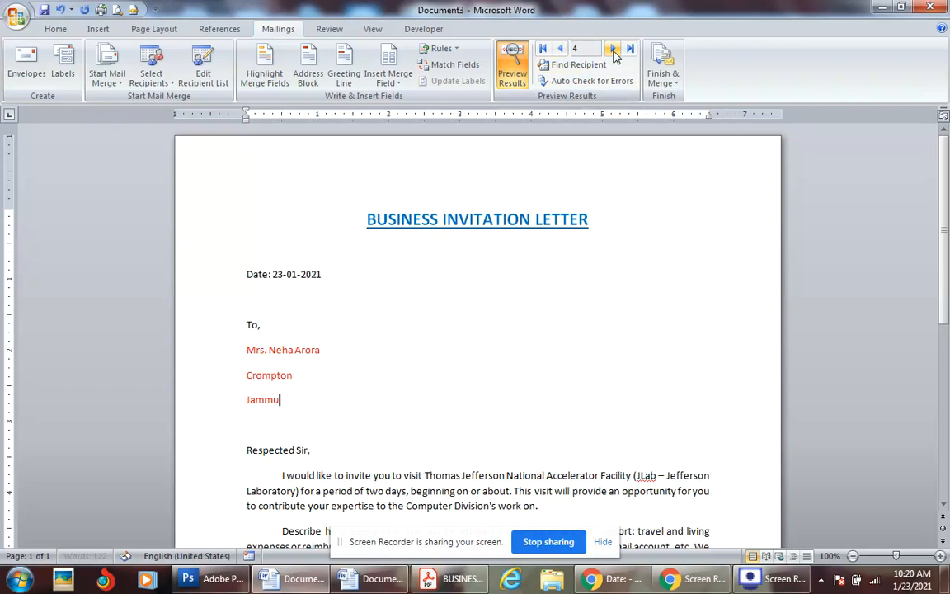
{"action": "left_click", "coordinate": [560, 49]}
{"action": "left_click", "coordinate": [560, 49]}
{"action": "left_click", "coordinate": [560, 49]}
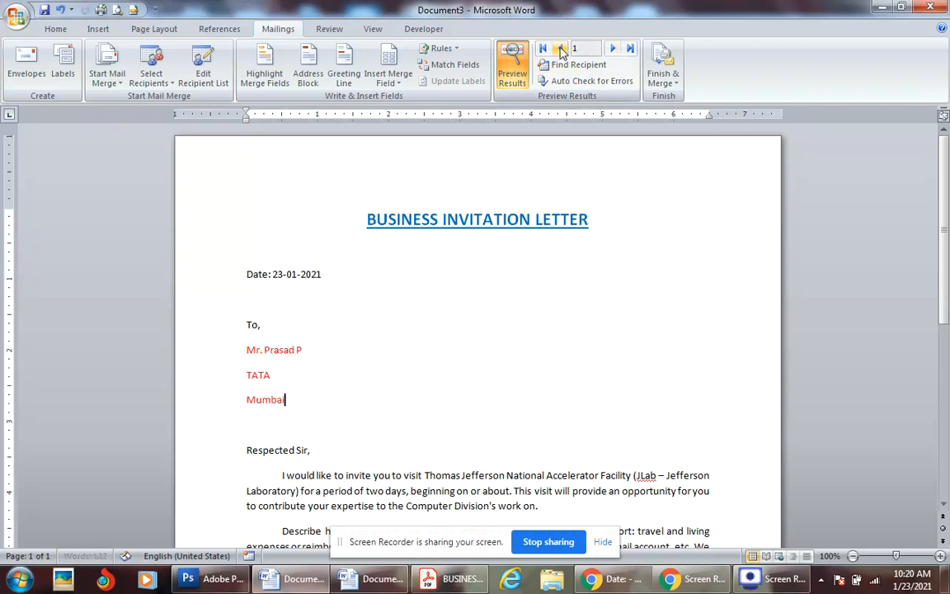
{"action": "left_click", "coordinate": [613, 49]}
{"action": "left_click", "coordinate": [613, 49]}
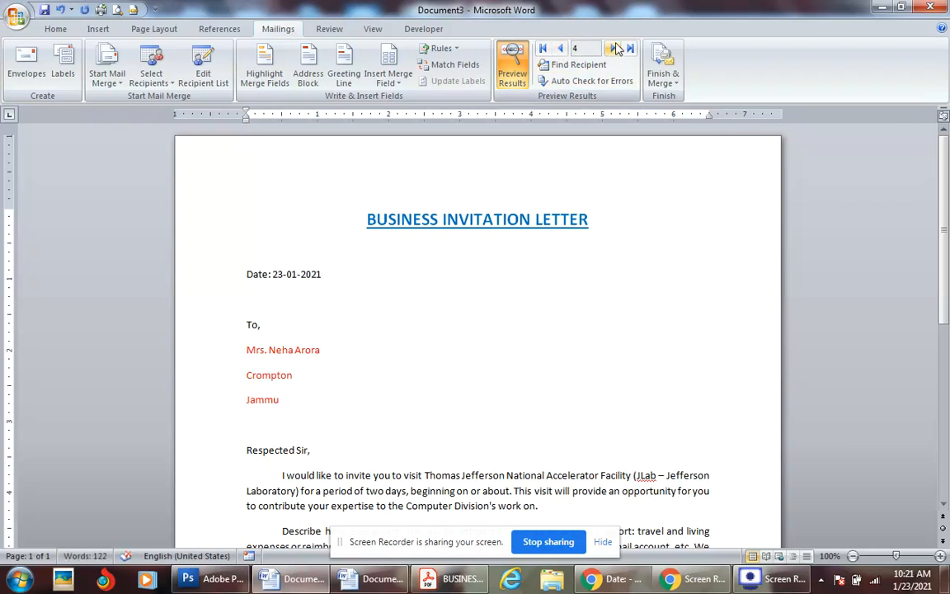
{"action": "left_click", "coordinate": [664, 79]}
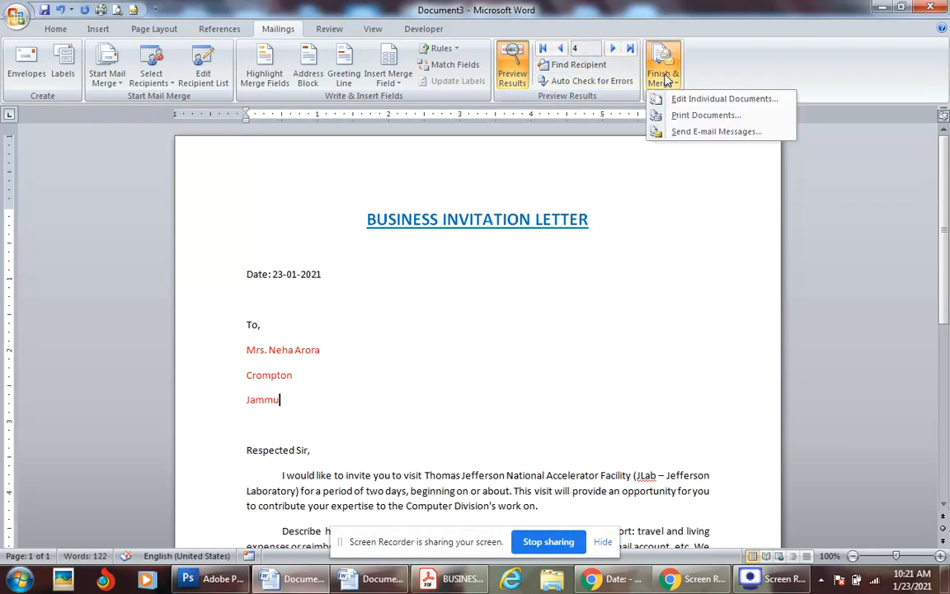
{"action": "left_click", "coordinate": [690, 118]}
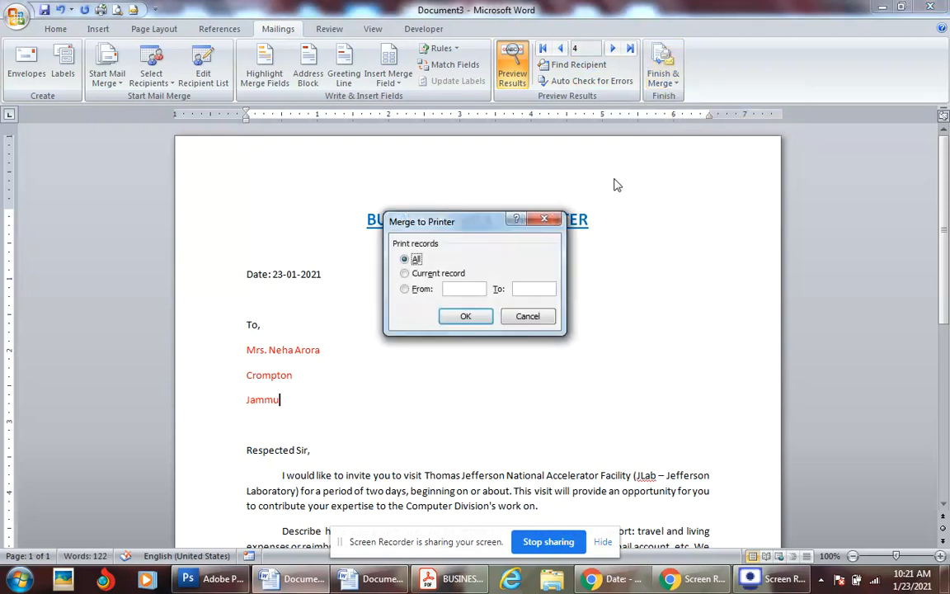
{"action": "left_click", "coordinate": [519, 317]}
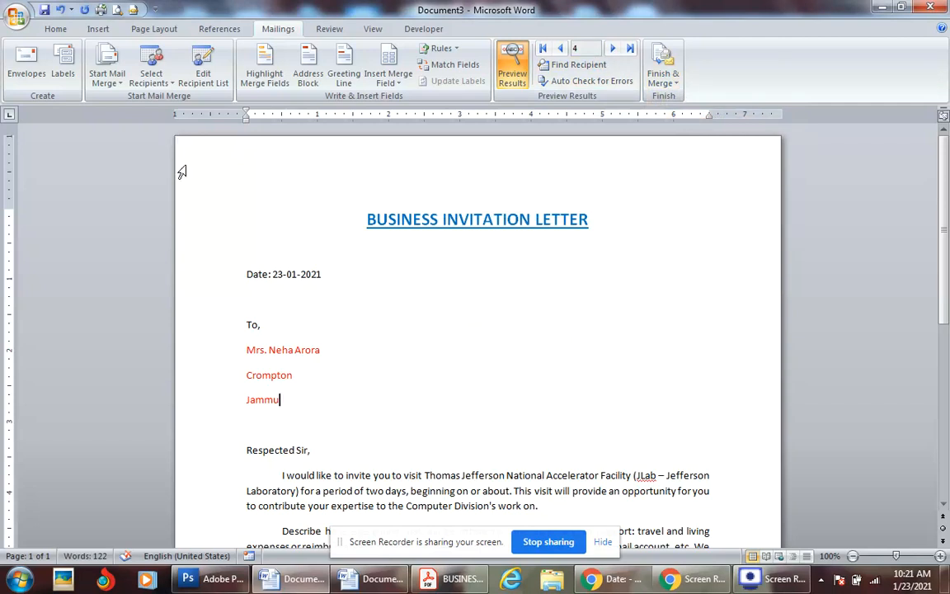
Delete the entire content of the merged letter.
{"action": "key", "text": "ctrl+a"}
{"action": "key", "text": "Delete"}
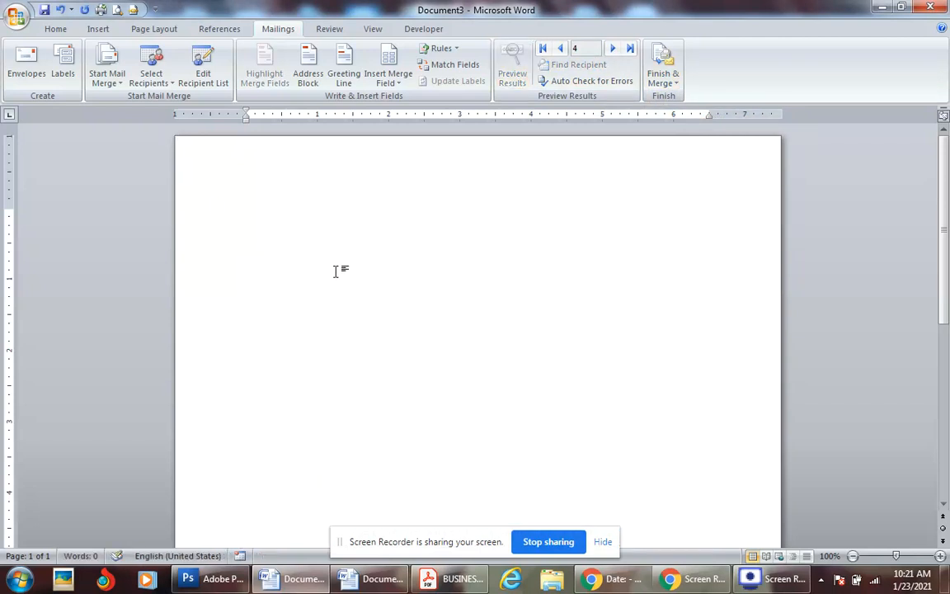
{"action": "left_click", "coordinate": [159, 82]}
{"action": "left_click", "coordinate": [183, 99]}
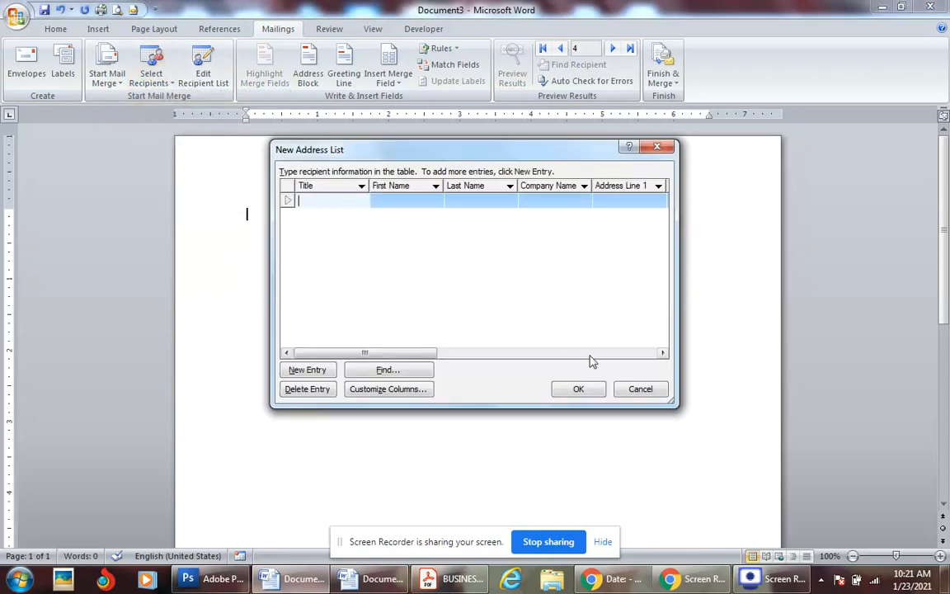
{"action": "left_click", "coordinate": [633, 389]}
Attach the existing "Adress list" data source as the recipient list for the mail merge.
{"action": "left_click", "coordinate": [153, 78]}
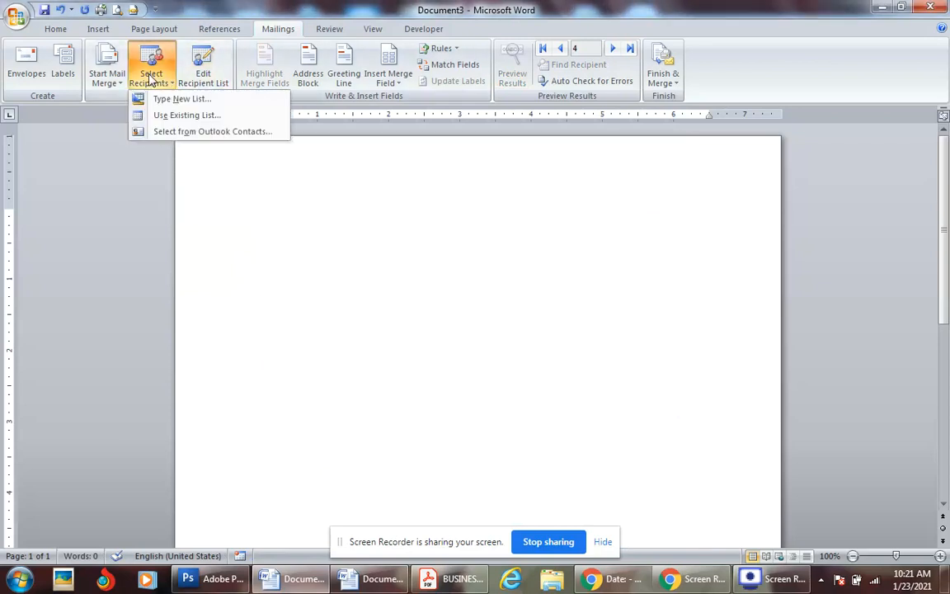
{"action": "left_click", "coordinate": [147, 117]}
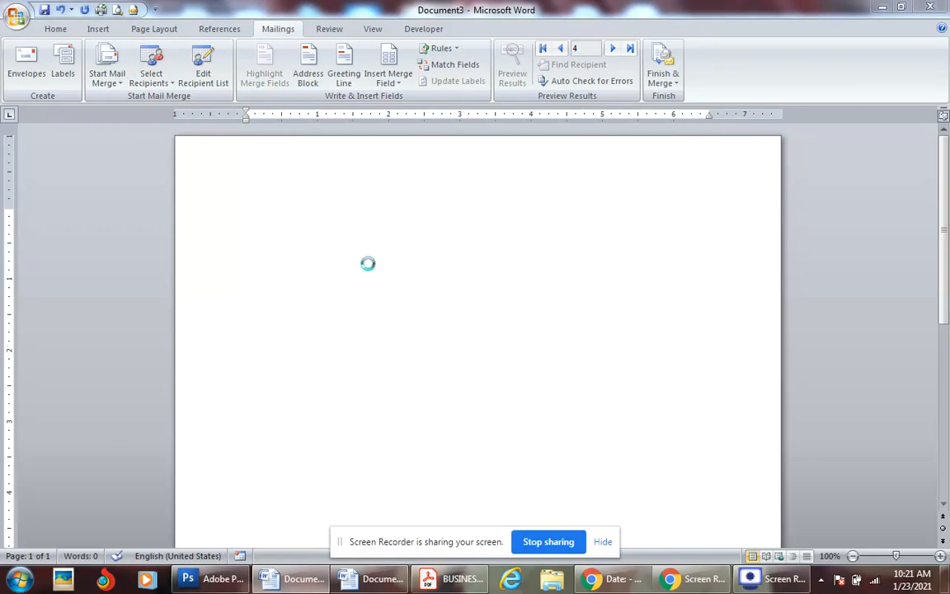
{"action": "left_click", "coordinate": [175, 136]}
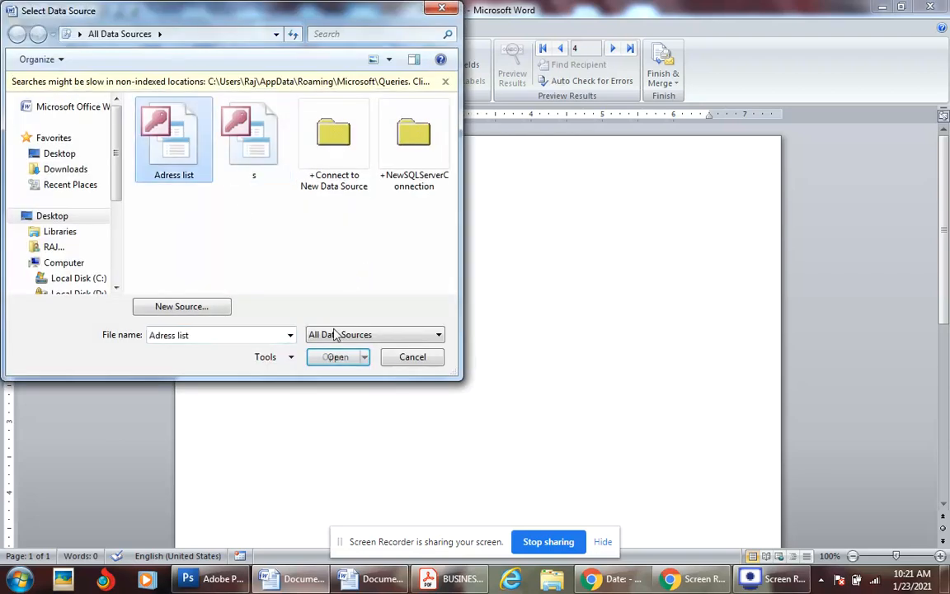
{"action": "left_click", "coordinate": [334, 357]}
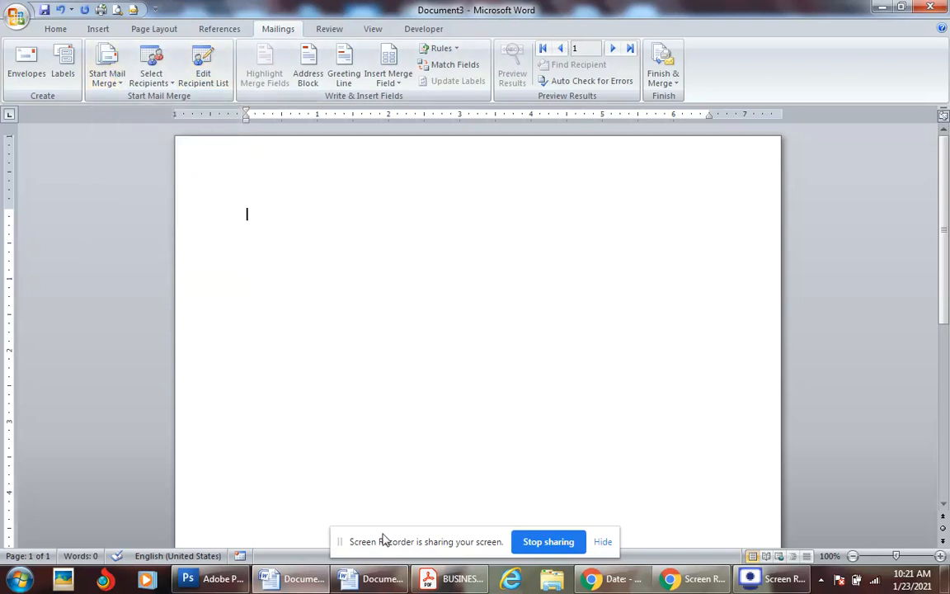
Copy the whole invitation letter from the other open Word document and paste it into the blank merge document.
{"action": "key", "text": "alt+Tab"}
{"action": "key", "text": "ctrl+a"}
{"action": "key", "text": "ctrl+c"}
{"action": "key", "text": "alt+Tab"}
{"action": "key", "text": "ctrl+v"}
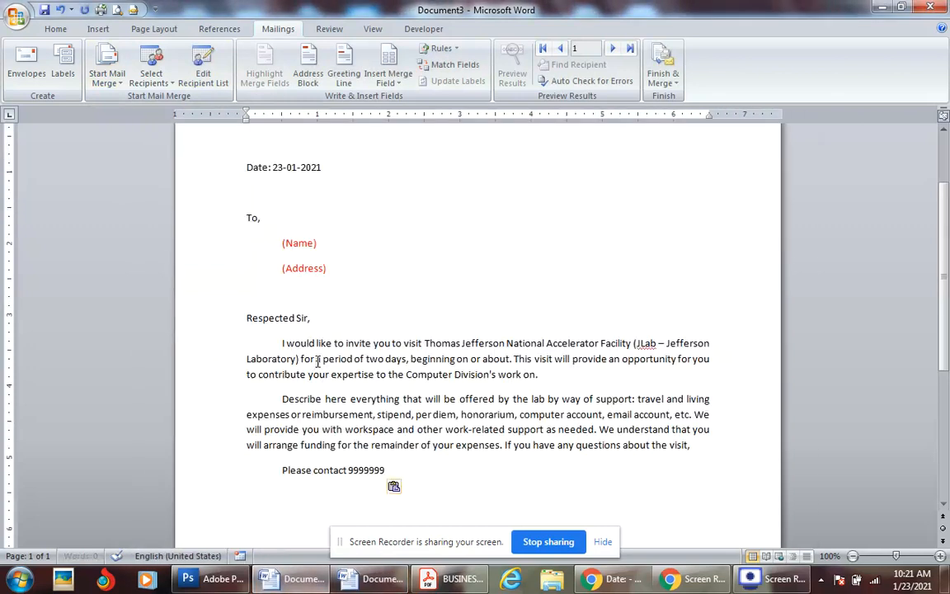
Replace the (Name) and (Address) placeholders with blank lines and place the cursor on the line below "To,".
{"action": "left_click_drag", "start_coordinate": [280, 242], "coordinate": [335, 272]}
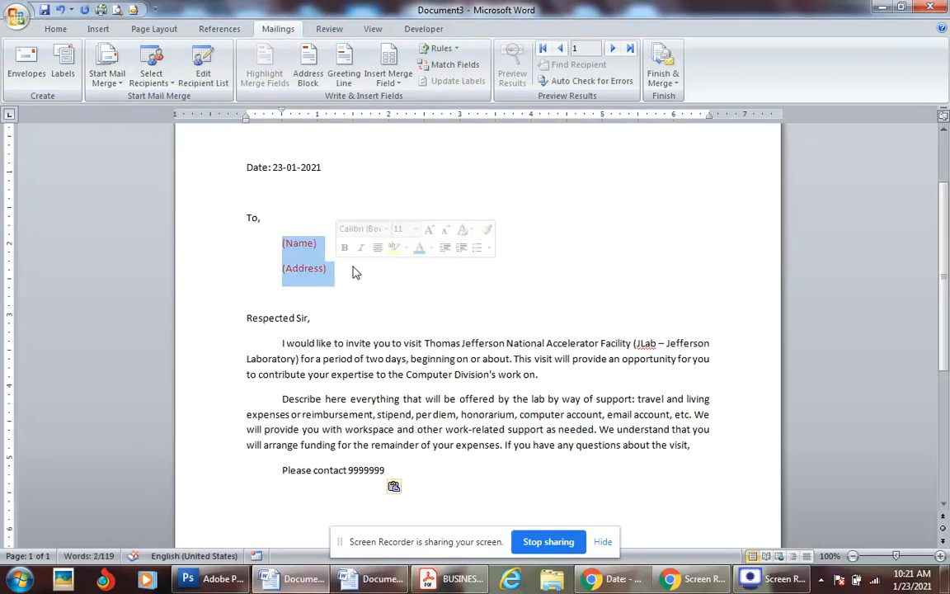
{"action": "key", "text": "Delete"}
{"action": "key", "text": "Return"}
{"action": "key", "text": "Return"}
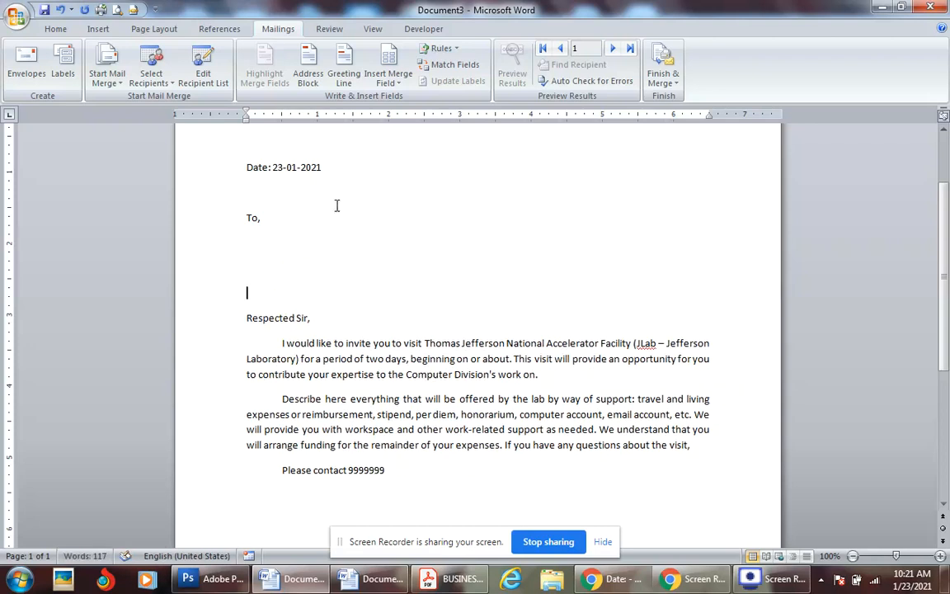
{"action": "left_click", "coordinate": [294, 227]}
{"action": "left_click", "coordinate": [287, 239]}
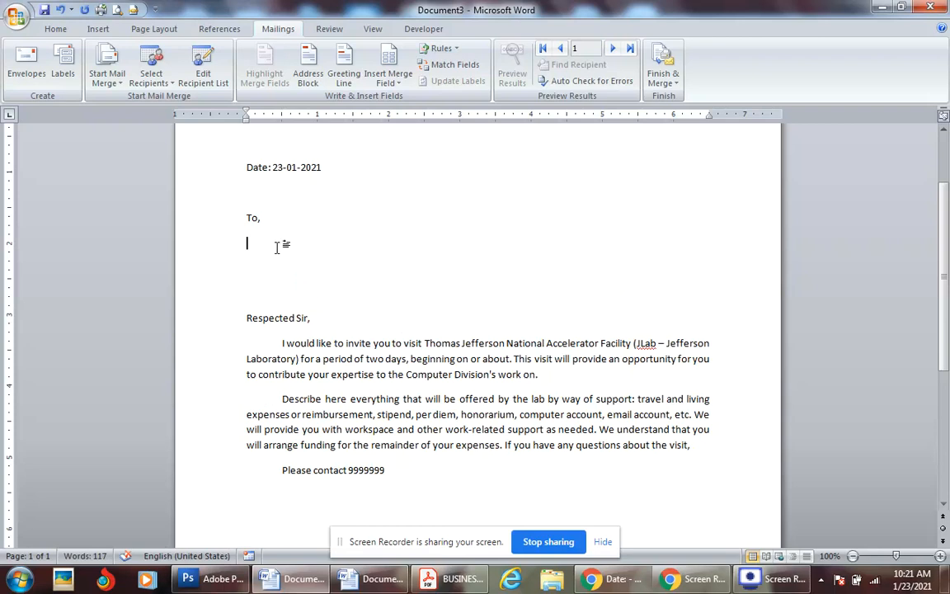
Insert the Title, First_Name and Last_Name merge fields on the line below "To," without spaces between them.
{"action": "left_click", "coordinate": [398, 79]}
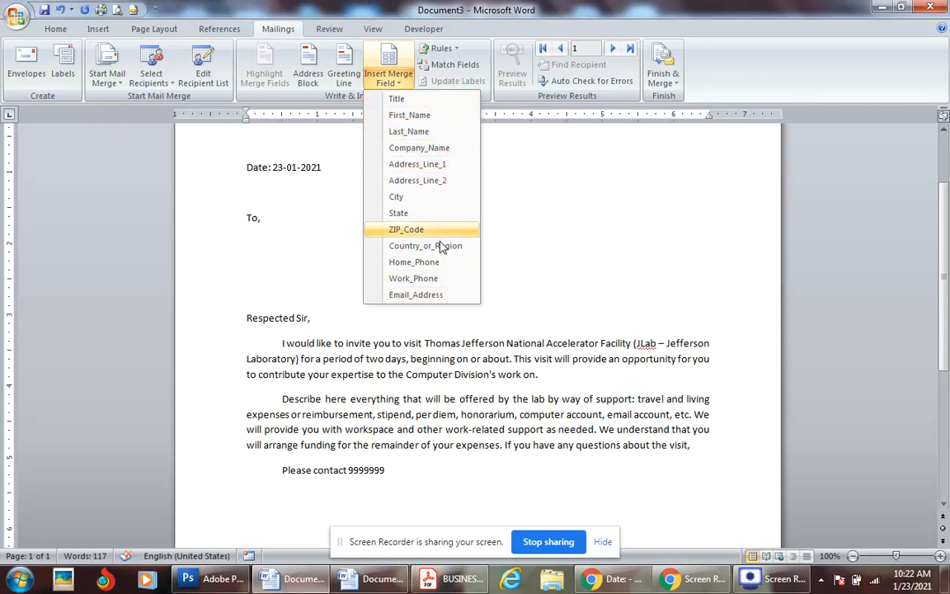
{"action": "left_click", "coordinate": [429, 100]}
{"action": "left_click", "coordinate": [398, 88]}
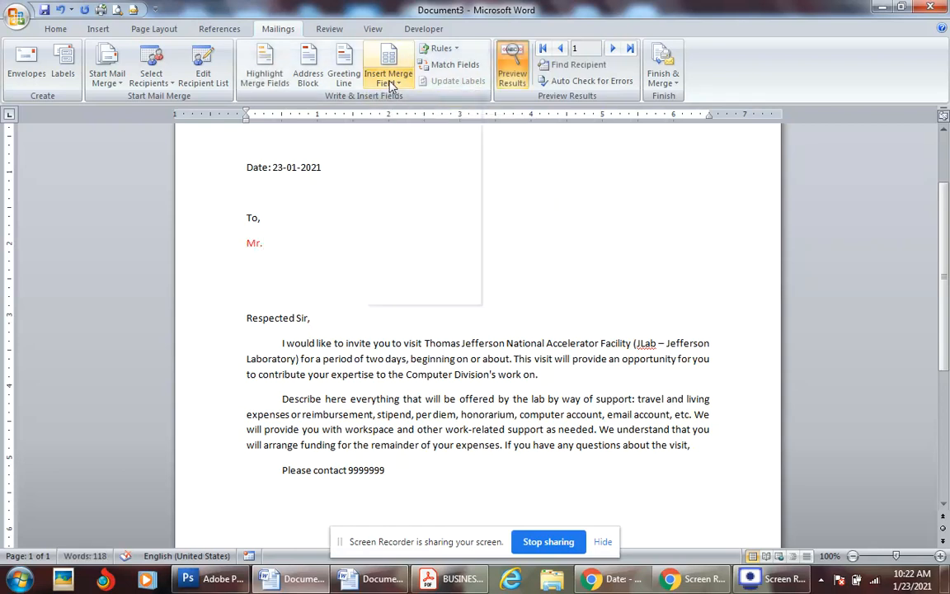
{"action": "left_click", "coordinate": [425, 116]}
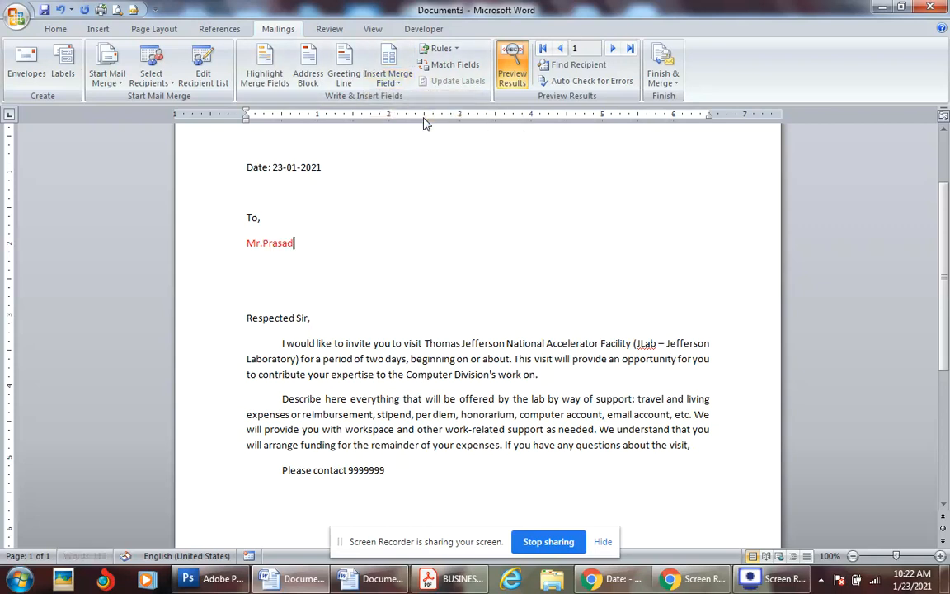
{"action": "left_click", "coordinate": [397, 81]}
{"action": "left_click", "coordinate": [427, 132]}
Insert the Company_Name and Address_Line_1 merge fields on separate lines below the name, followed by a new line.
{"action": "left_click", "coordinate": [390, 76]}
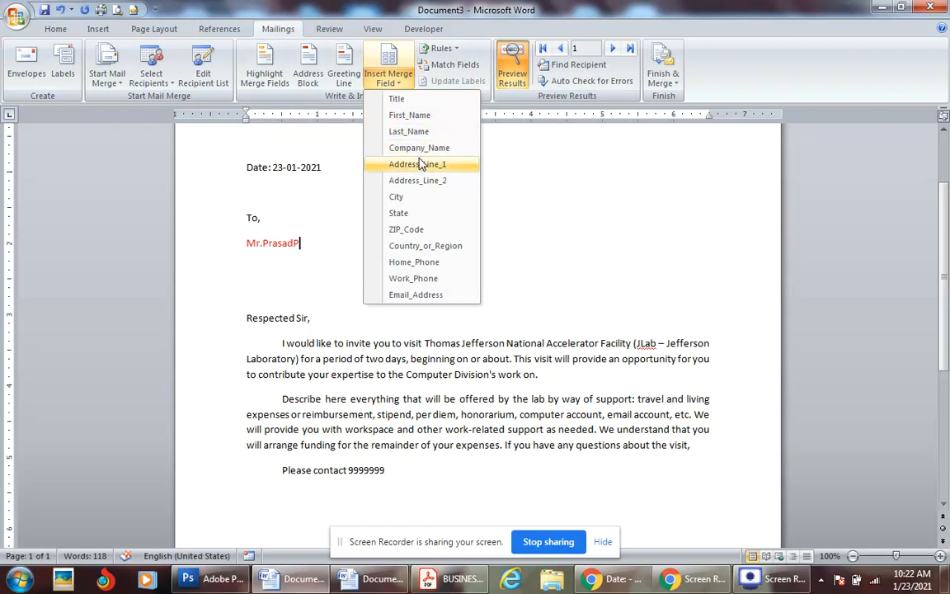
{"action": "left_click", "coordinate": [322, 242]}
{"action": "key", "text": "Return"}
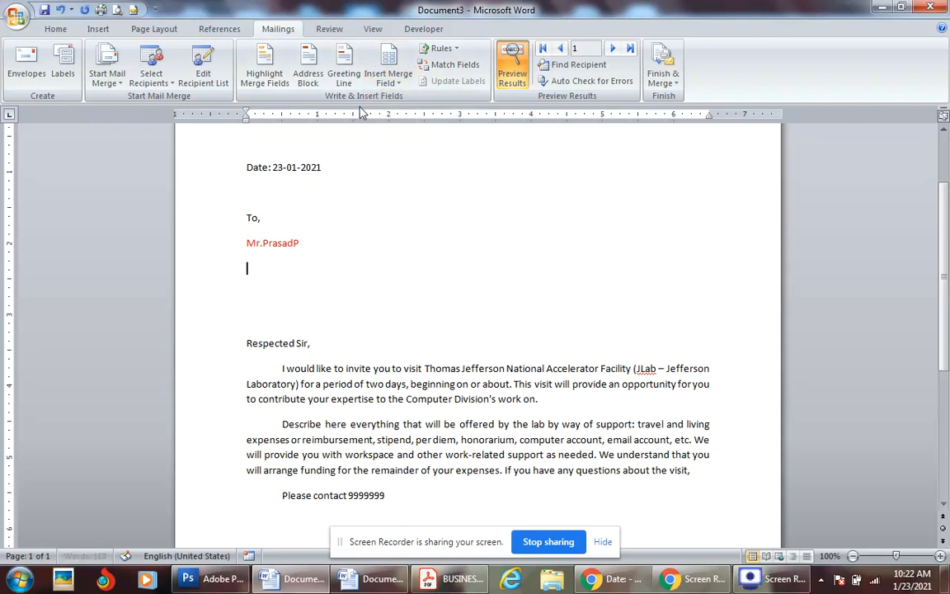
{"action": "left_click", "coordinate": [388, 76]}
{"action": "left_click", "coordinate": [421, 148]}
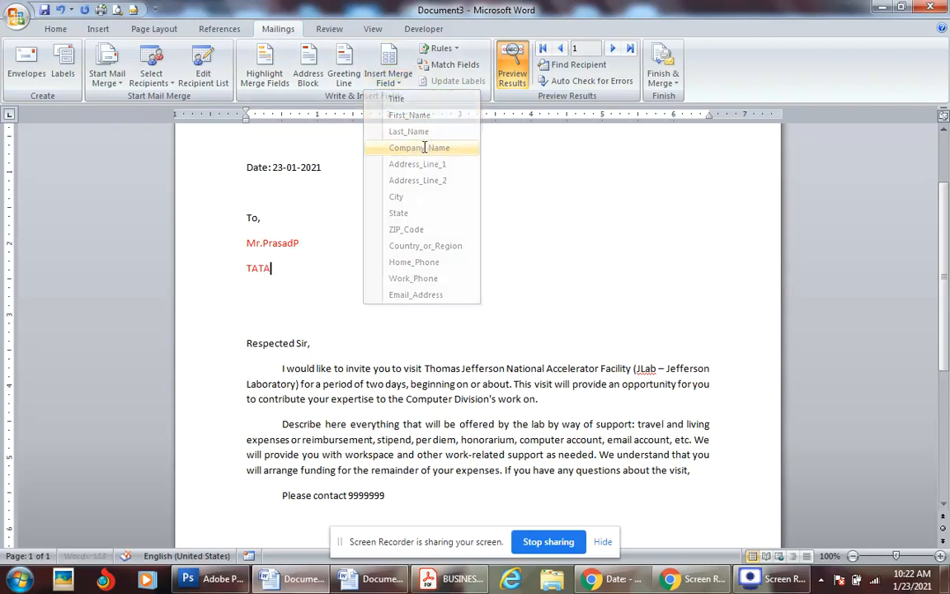
{"action": "key", "text": "Return"}
{"action": "left_click", "coordinate": [388, 82]}
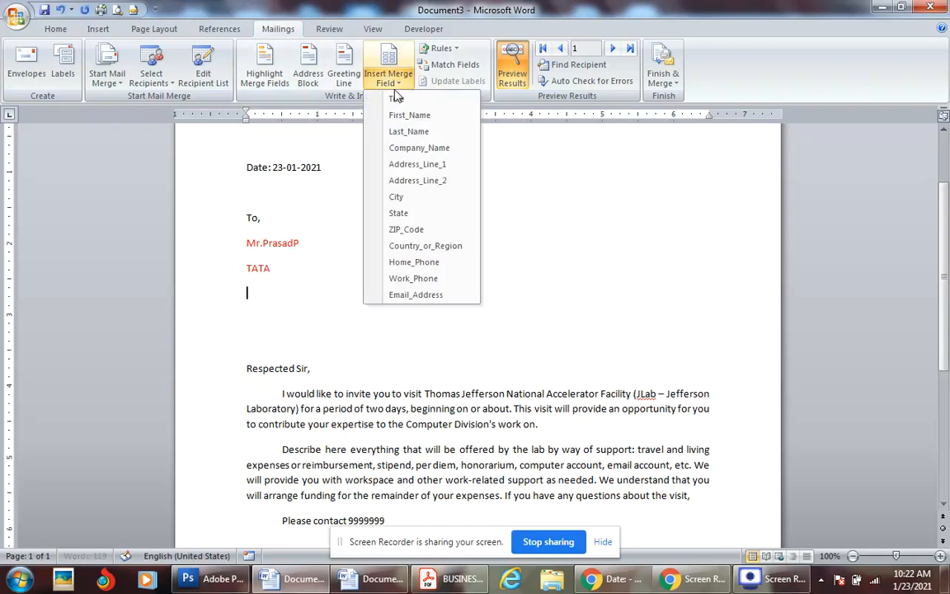
{"action": "left_click", "coordinate": [427, 164]}
{"action": "key", "text": "Return"}
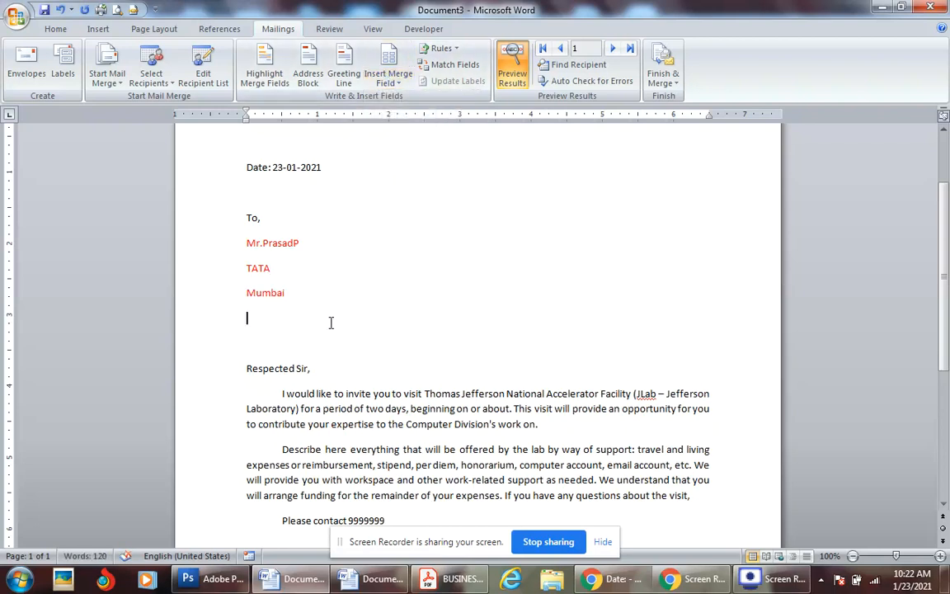
Browse the recipient previews up to record 4 and back to record 1, toggling between field codes and merged data.
{"action": "left_click", "coordinate": [613, 50]}
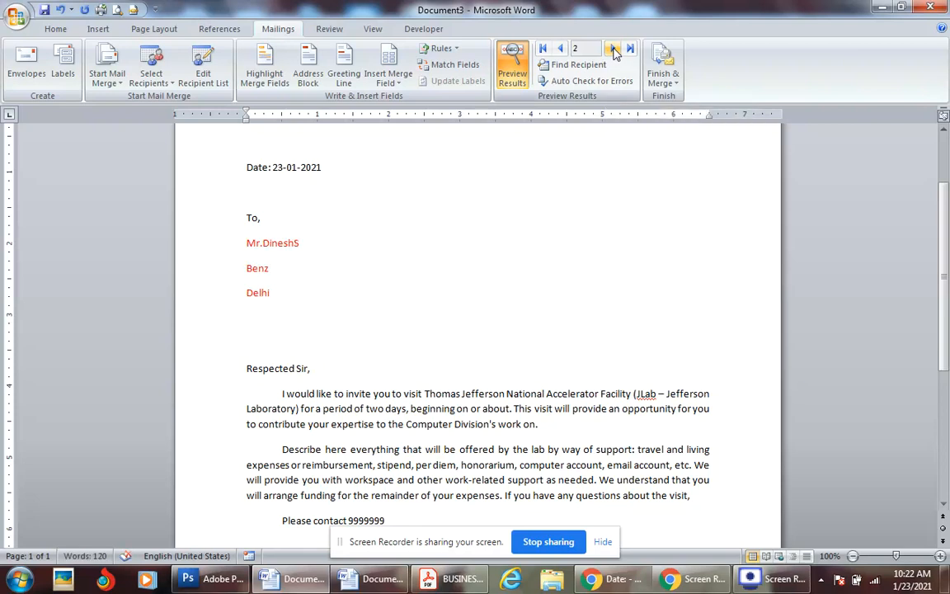
{"action": "left_click", "coordinate": [513, 73]}
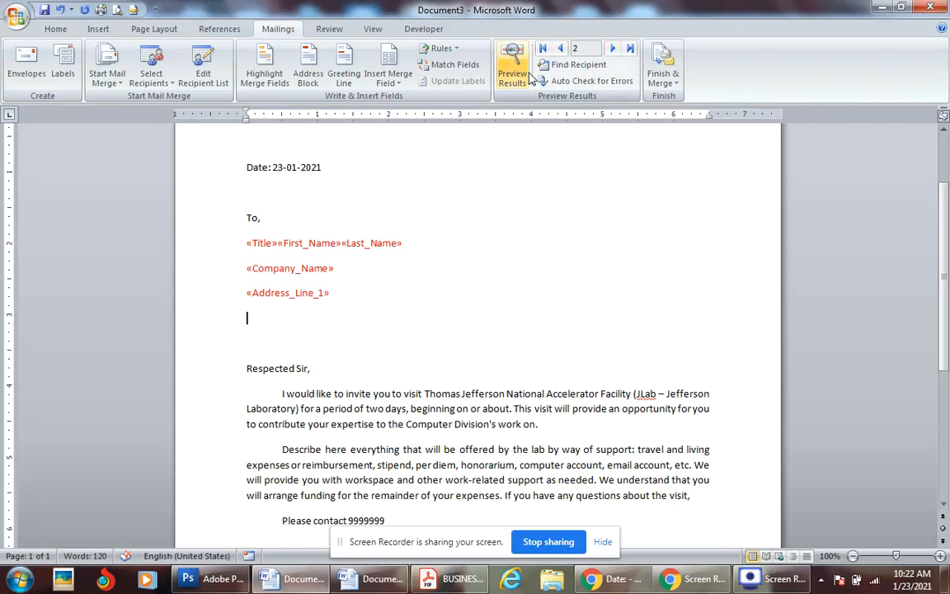
{"action": "left_click", "coordinate": [612, 49]}
{"action": "left_click", "coordinate": [561, 50]}
{"action": "left_click", "coordinate": [512, 73]}
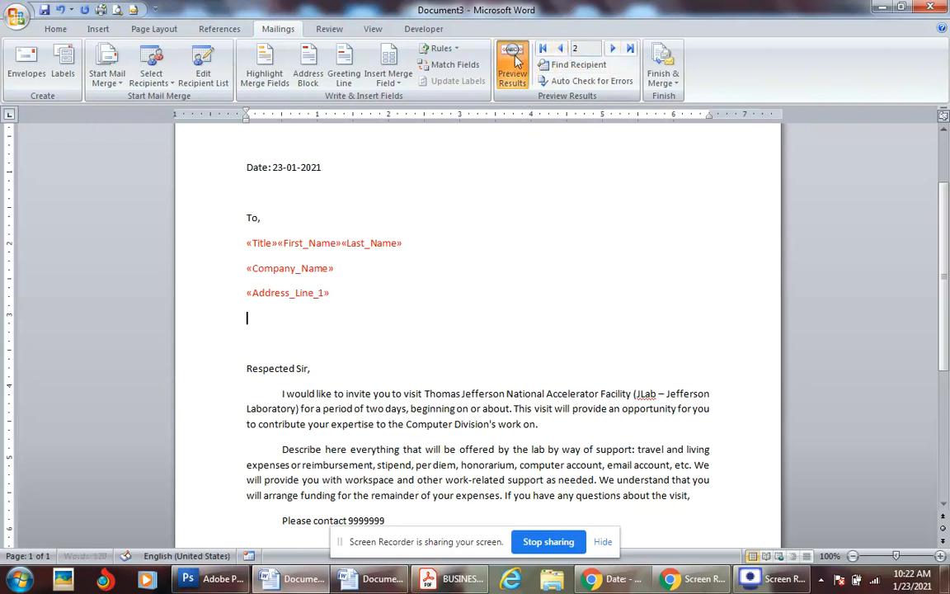
{"action": "left_click", "coordinate": [612, 50]}
{"action": "left_click", "coordinate": [612, 50]}
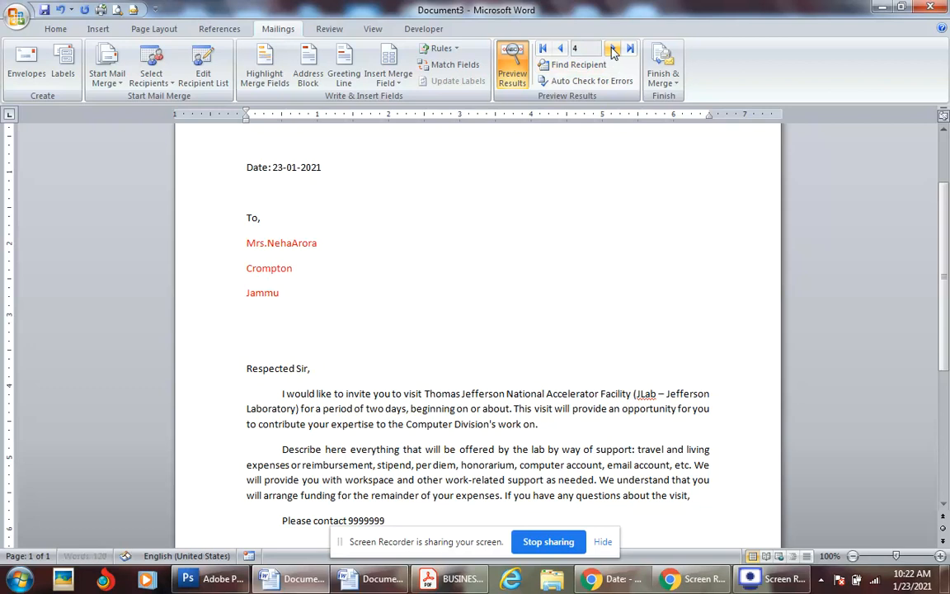
{"action": "left_click", "coordinate": [561, 50]}
{"action": "left_click", "coordinate": [561, 49]}
{"action": "left_click", "coordinate": [561, 49]}
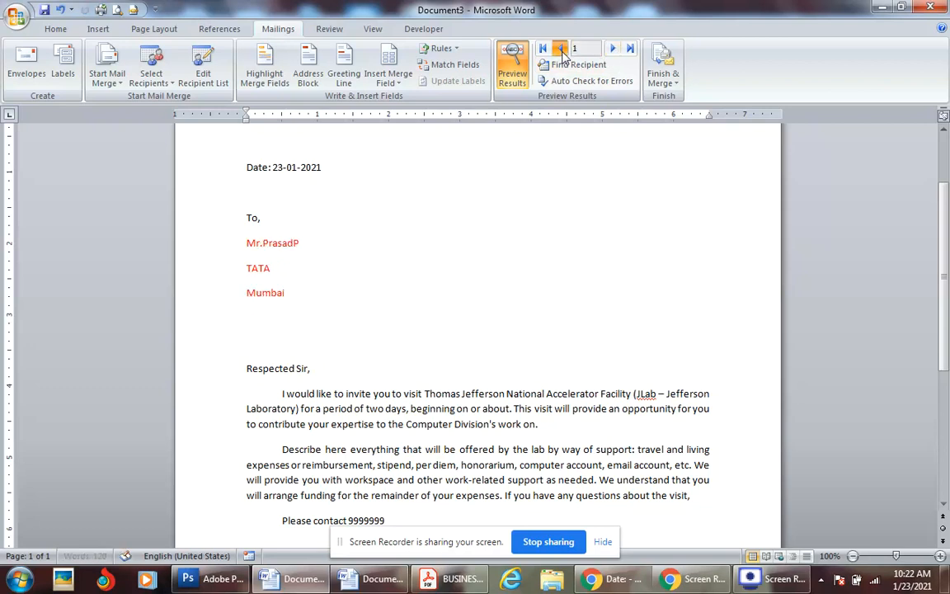
Turn off the results preview and delete the three lines of merge fields below "To,".
{"action": "left_click", "coordinate": [509, 71]}
{"action": "left_click", "coordinate": [280, 245]}
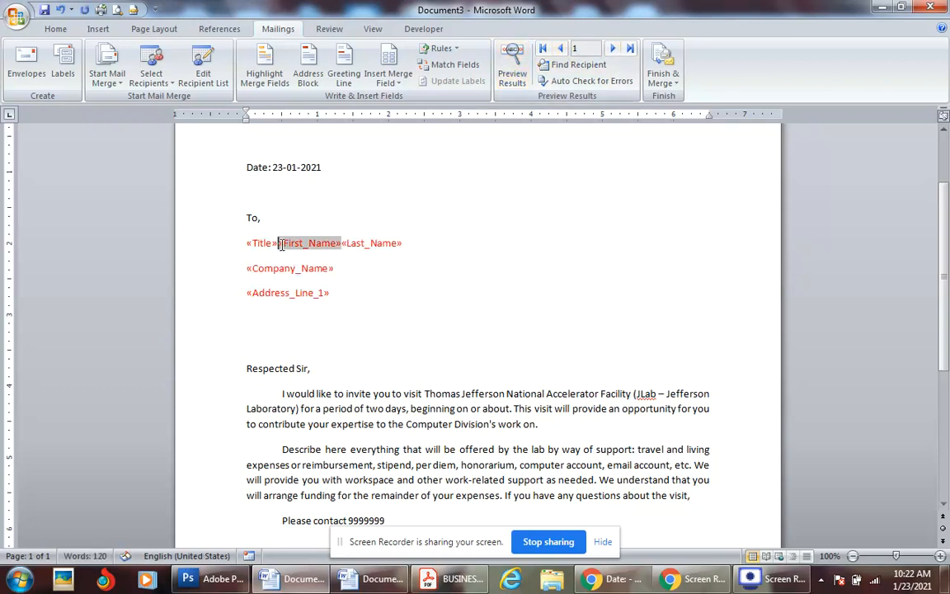
{"action": "left_click_drag", "start_coordinate": [339, 306], "coordinate": [262, 256]}
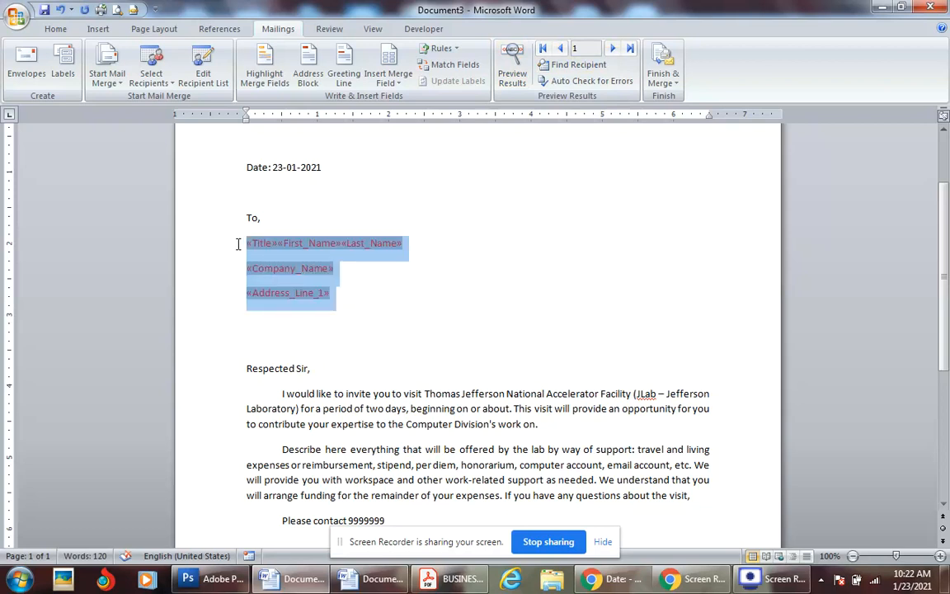
{"action": "key", "text": "Delete"}
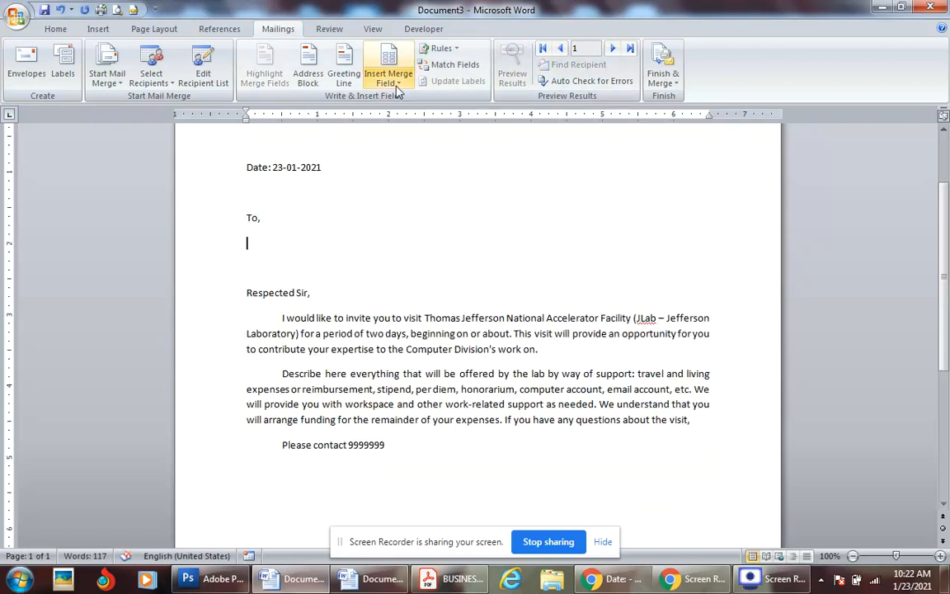
Insert the Title, First_Name and Last_Name merge fields on the line below "To,", separated by spaces.
{"action": "left_click", "coordinate": [397, 89]}
{"action": "left_click", "coordinate": [412, 99]}
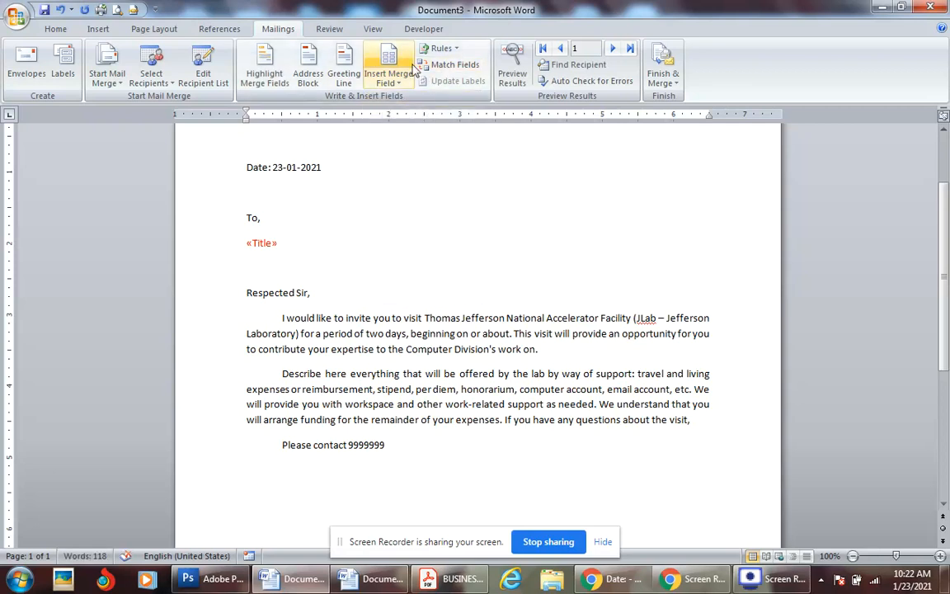
{"action": "left_click", "coordinate": [397, 82]}
{"action": "left_click", "coordinate": [426, 117]}
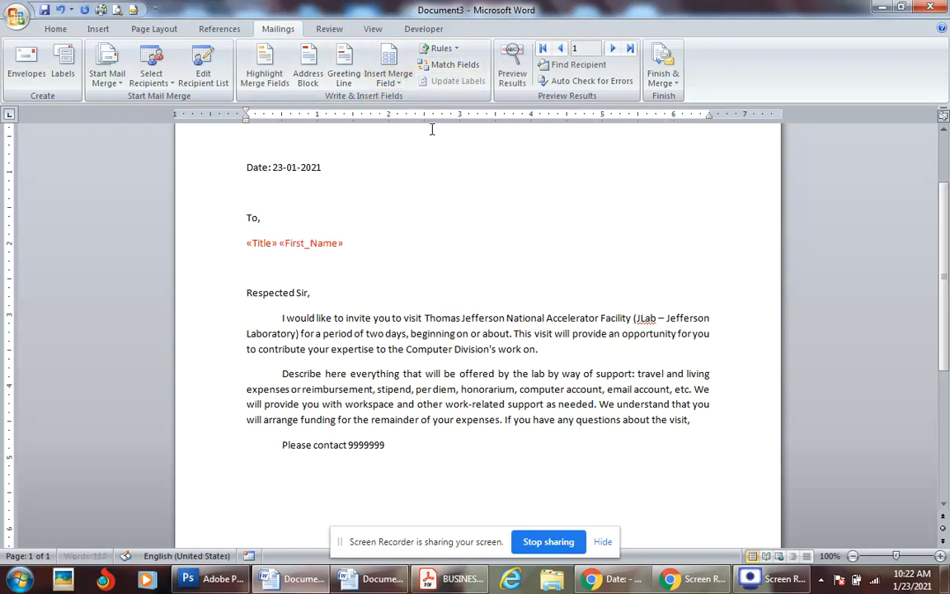
{"action": "left_click", "coordinate": [397, 82]}
{"action": "left_click", "coordinate": [423, 135]}
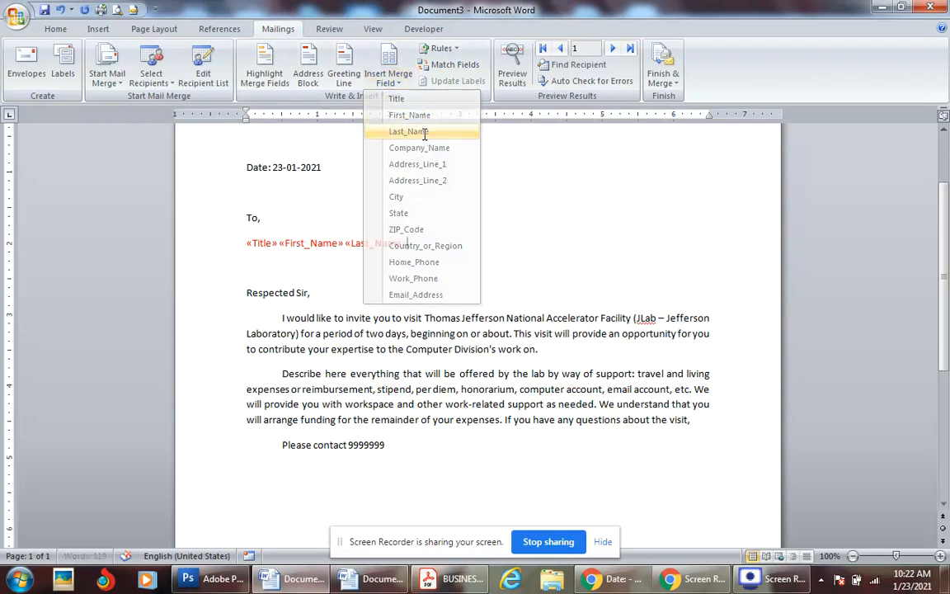
Insert the Company_Name merge field on its own line below the name and start a new line under it.
{"action": "key", "text": "Return"}
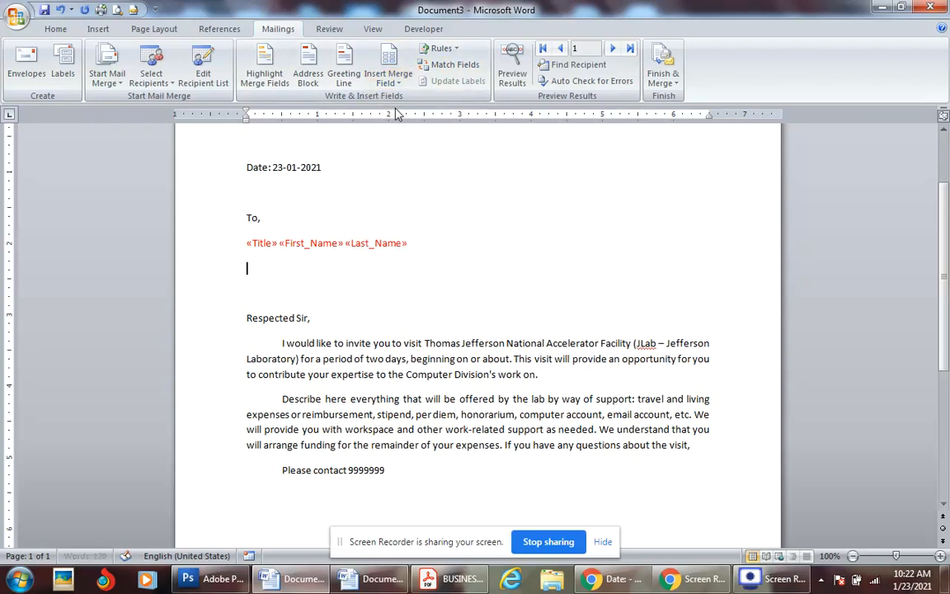
{"action": "left_click", "coordinate": [390, 76]}
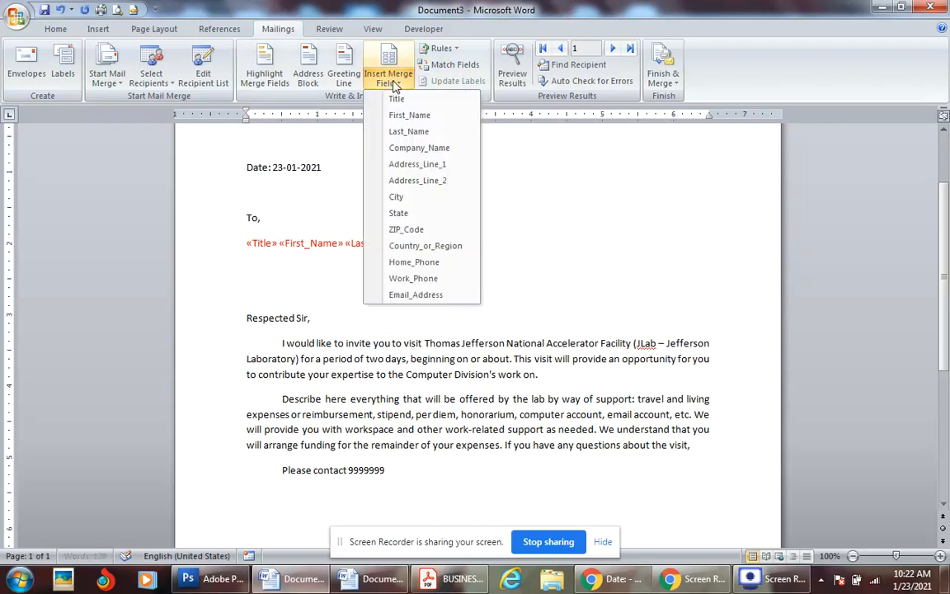
{"action": "left_click", "coordinate": [433, 149]}
{"action": "key", "text": "Return"}
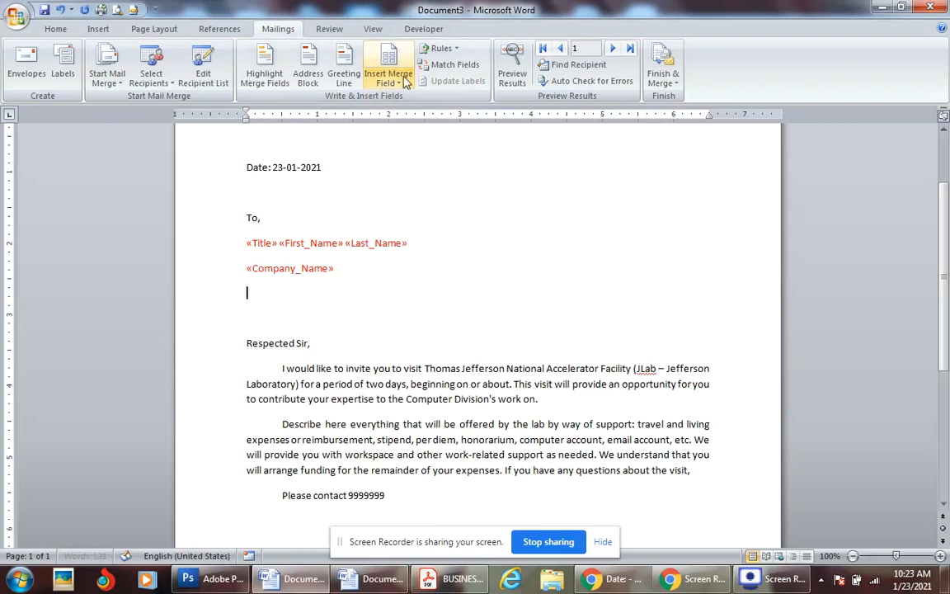
Insert the Address_Line_1 merge field on the empty line below the company name and turn on the results preview.
{"action": "left_click", "coordinate": [389, 75]}
{"action": "left_click", "coordinate": [431, 163]}
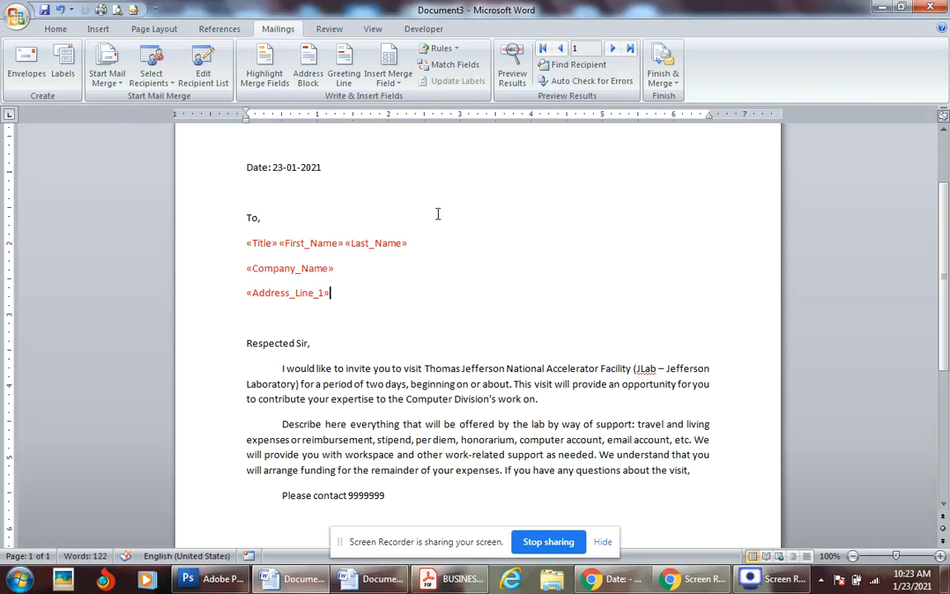
{"action": "left_click", "coordinate": [513, 70]}
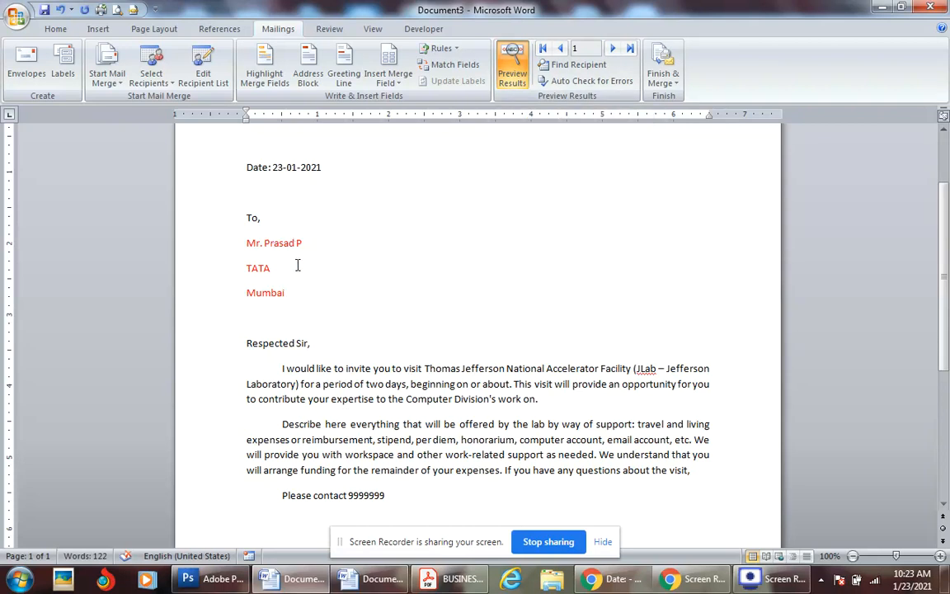
Browse the merged letter previews forward to record 4 and view the available options for finishing the merge.
{"action": "left_click", "coordinate": [612, 49]}
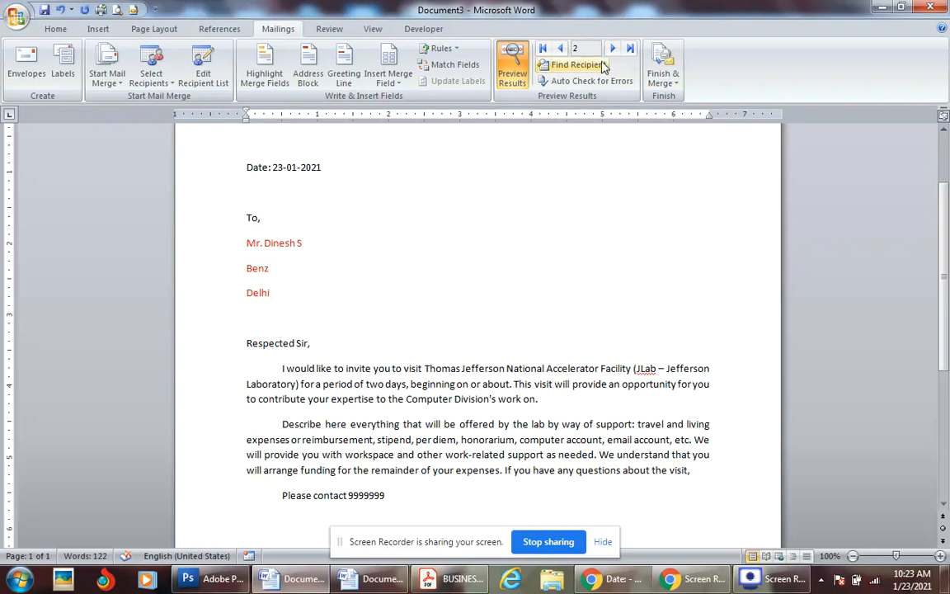
{"action": "left_click", "coordinate": [612, 50]}
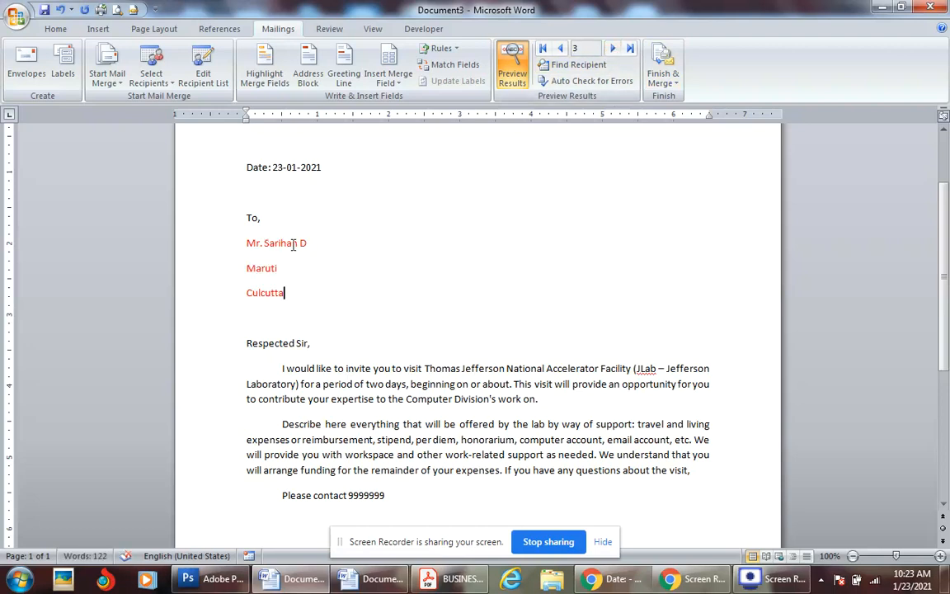
{"action": "left_click", "coordinate": [612, 50]}
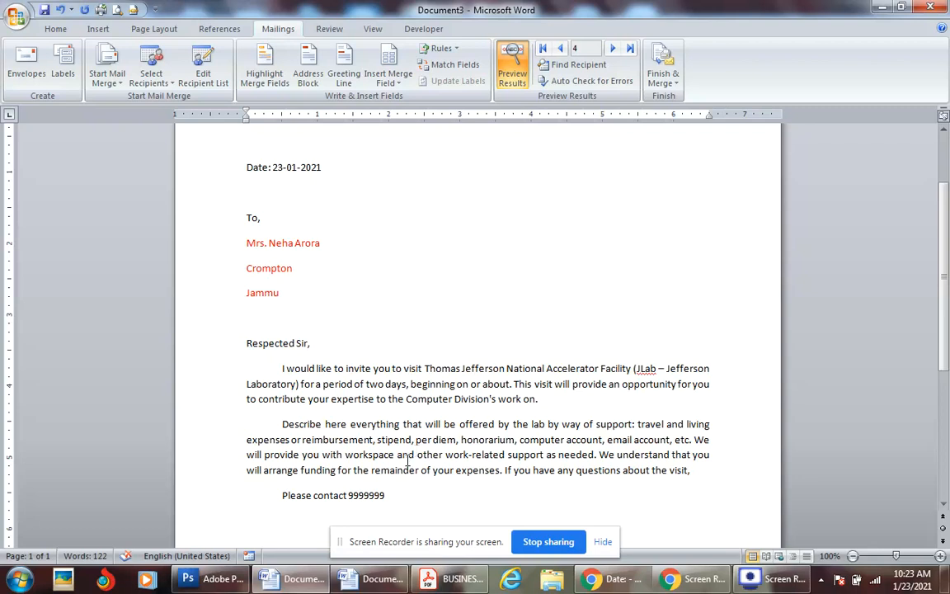
{"action": "left_click", "coordinate": [666, 78]}
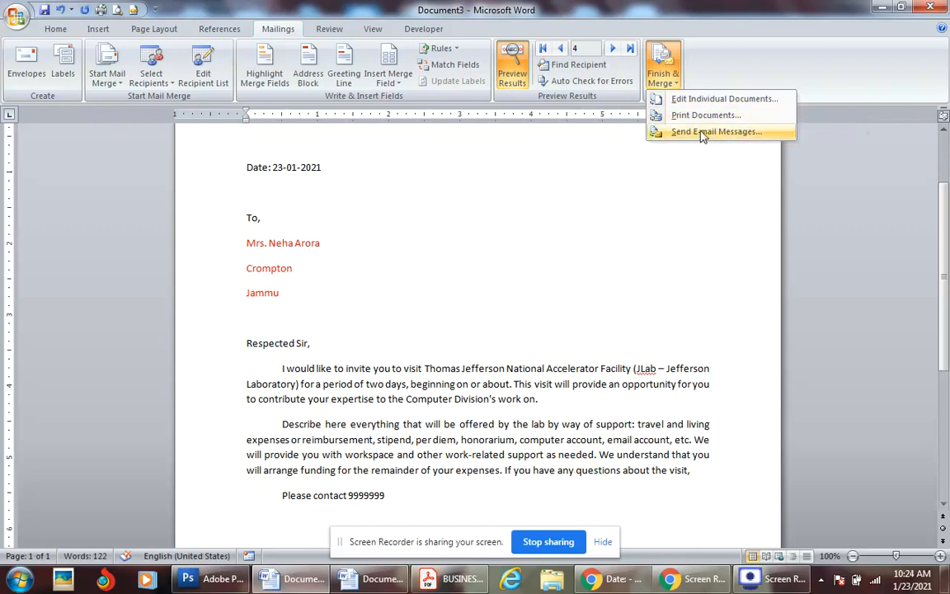
{"action": "left_click", "coordinate": [559, 281]}
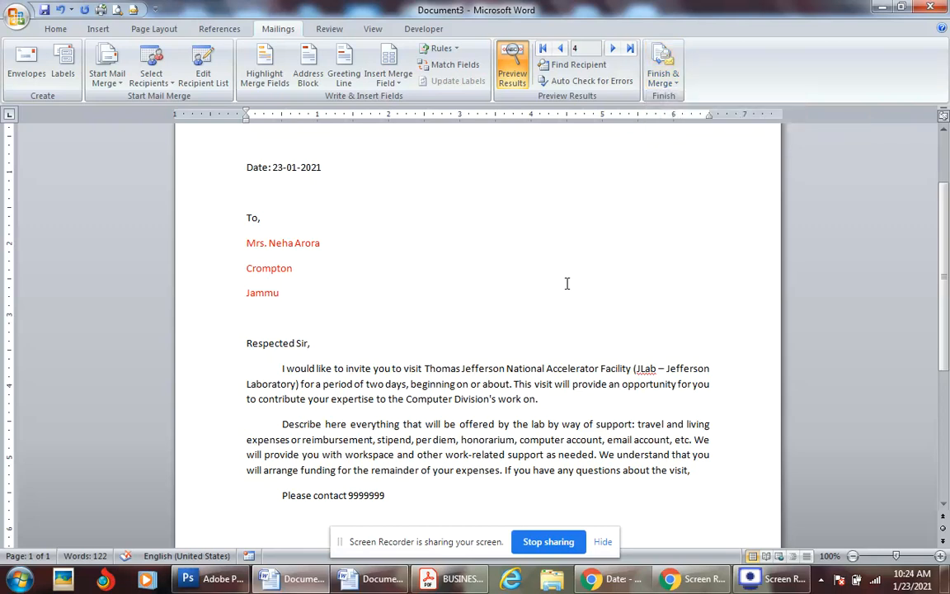